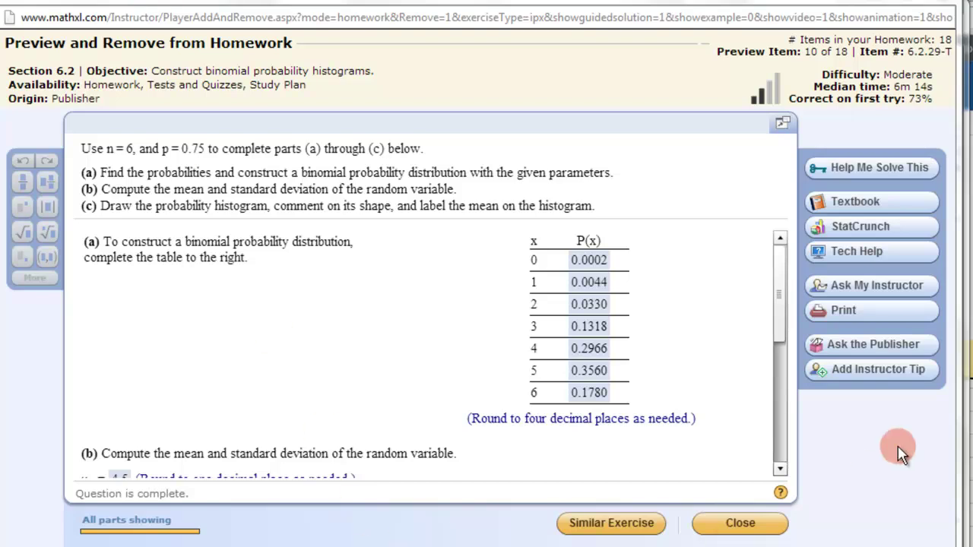
# Step: Switch to the Excel binomial worksheet and set the trials n to 6 and the success probability p to 0.75
pyautogui.click(960, 411)
pyautogui.click(210, 222)
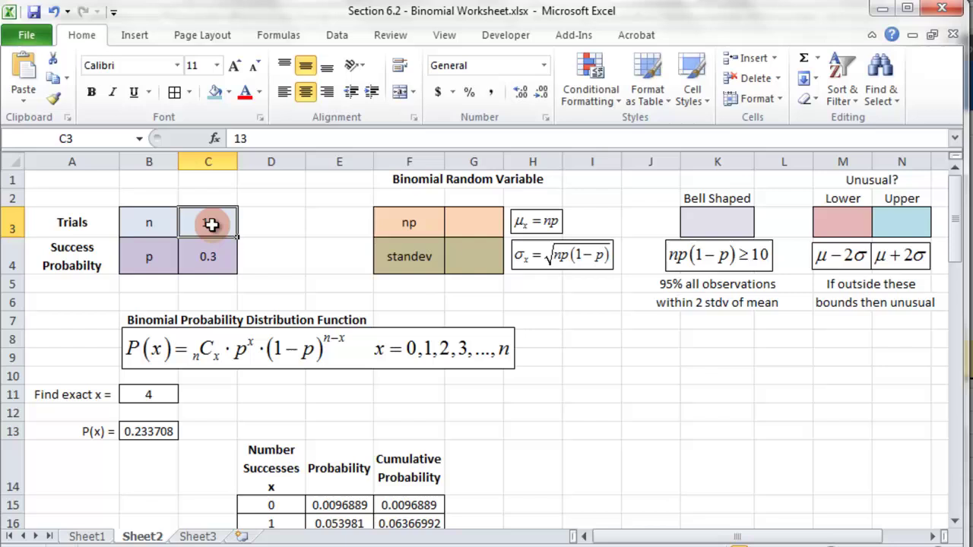
pyautogui.write('6')
pyautogui.click(225, 274)
pyautogui.click(224, 262)
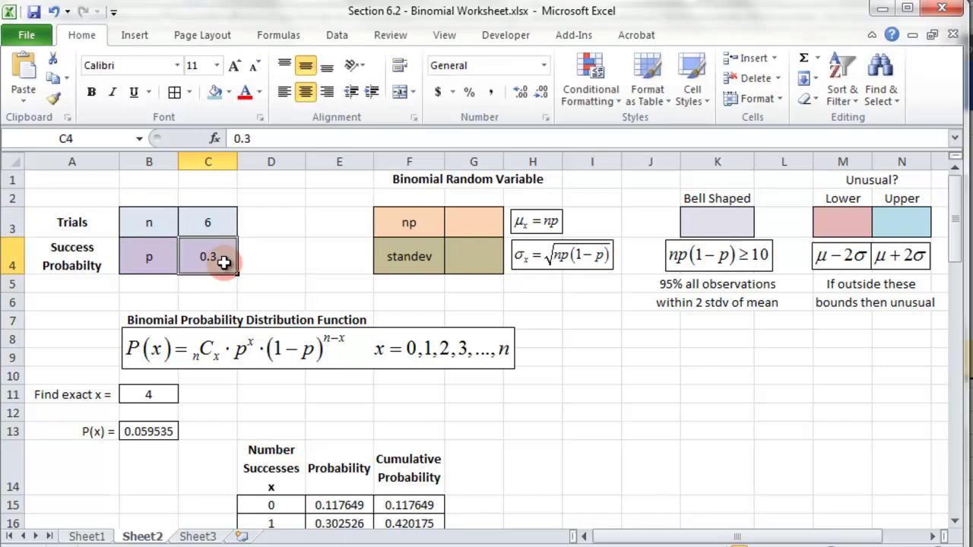
pyautogui.write('.75')
pyautogui.press('Return')
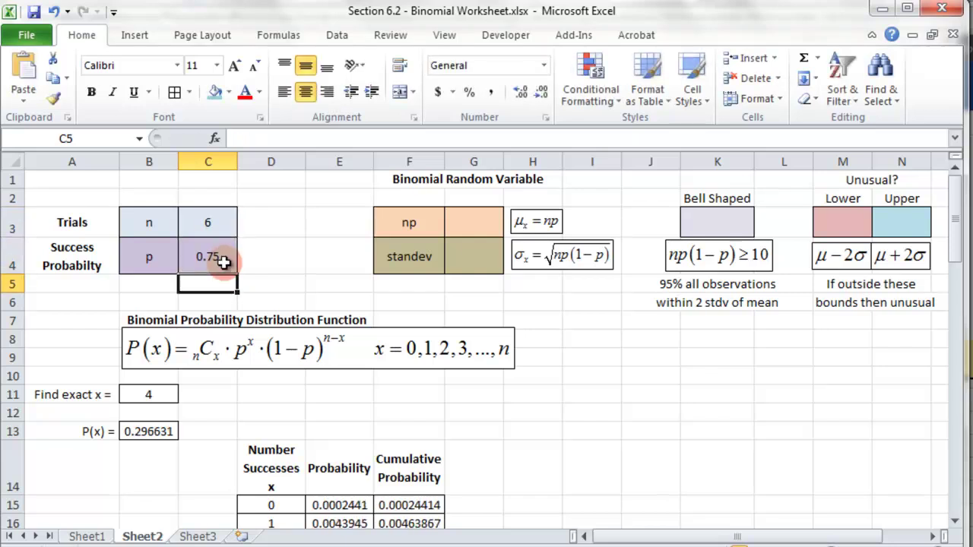
# Step: Compare the probabilities for x = 0 to 6 in the worksheet's table with the homework's P(x) table
pyautogui.scroll(-3, 632, 382)
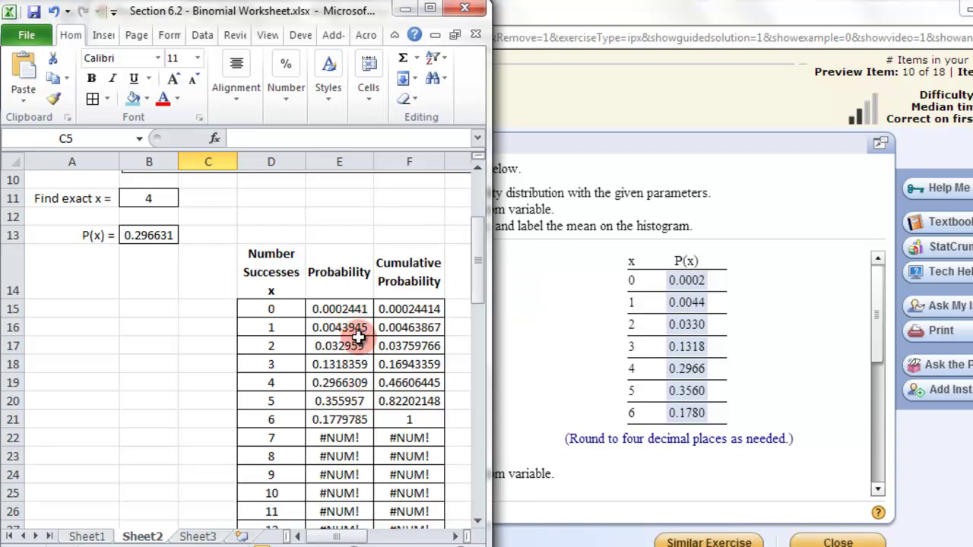
pyautogui.click(346, 311)
pyautogui.click(354, 328)
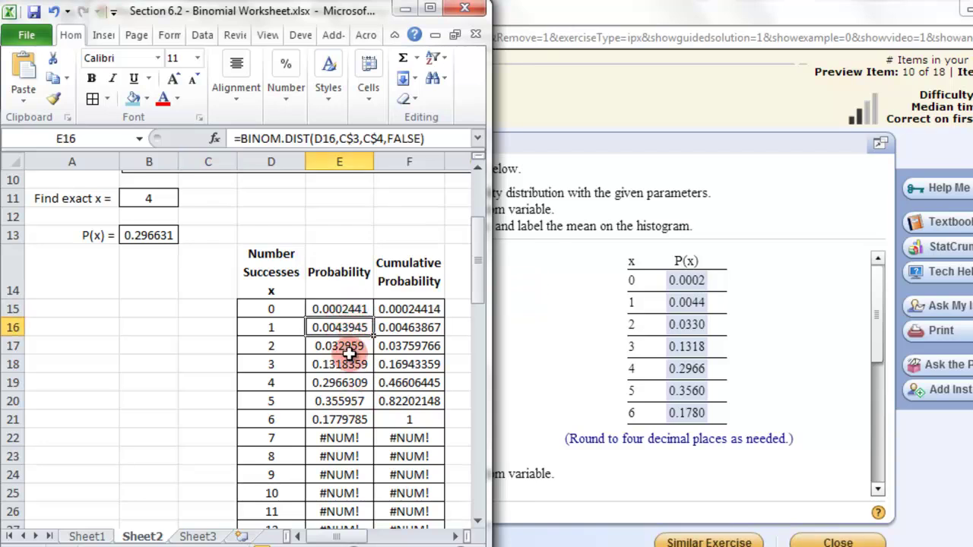
pyautogui.click(352, 363)
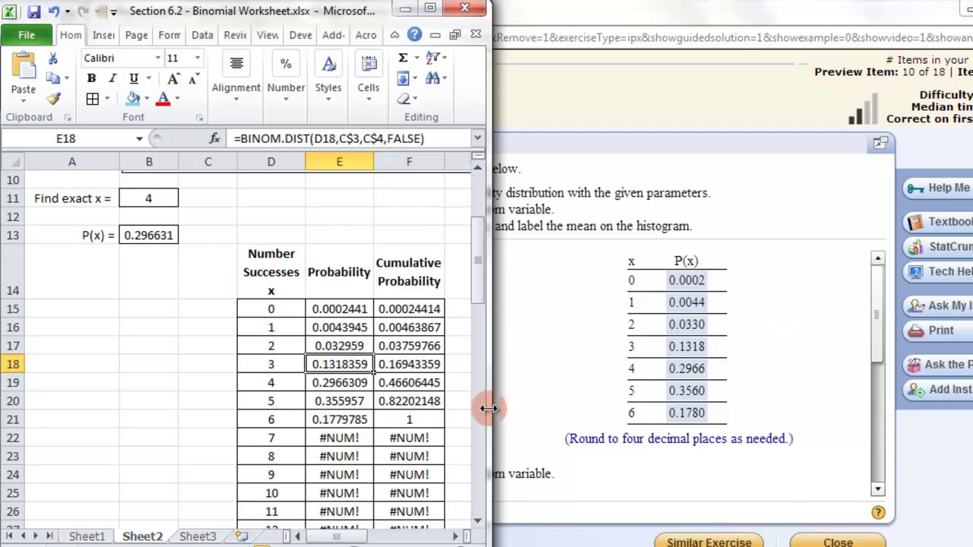
# Step: Widen the worksheet window, and read part (b) of the homework exercise in Chrome
pyautogui.moveTo(490, 407); pyautogui.dragTo(650, 411)
pyautogui.click(730, 350)
pyautogui.moveTo(786, 278); pyautogui.dragTo(786, 330)
pyautogui.click(152, 408)
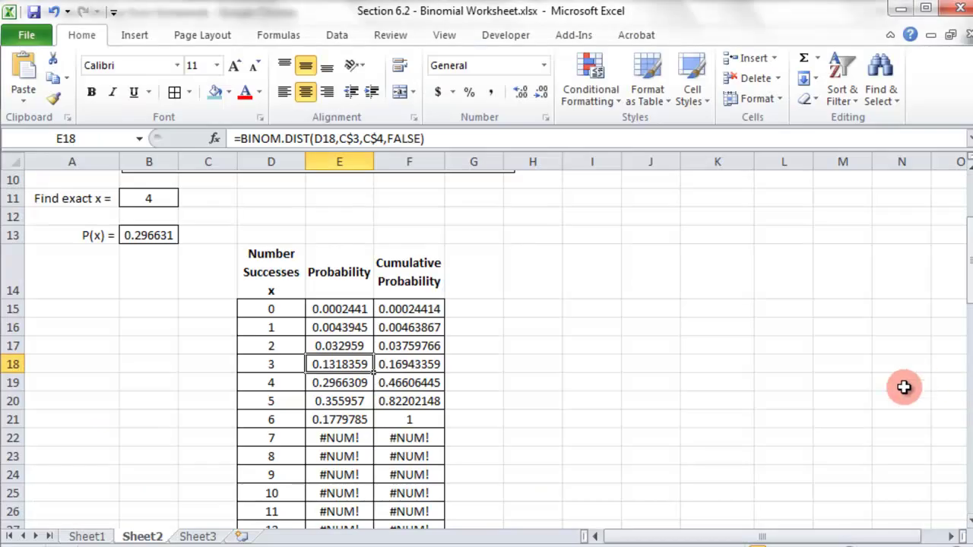
# Step: In the Excel worksheet, calculate the mean np in cell G3 with the formula =C3*C4
pyautogui.scroll(3, 908, 387)
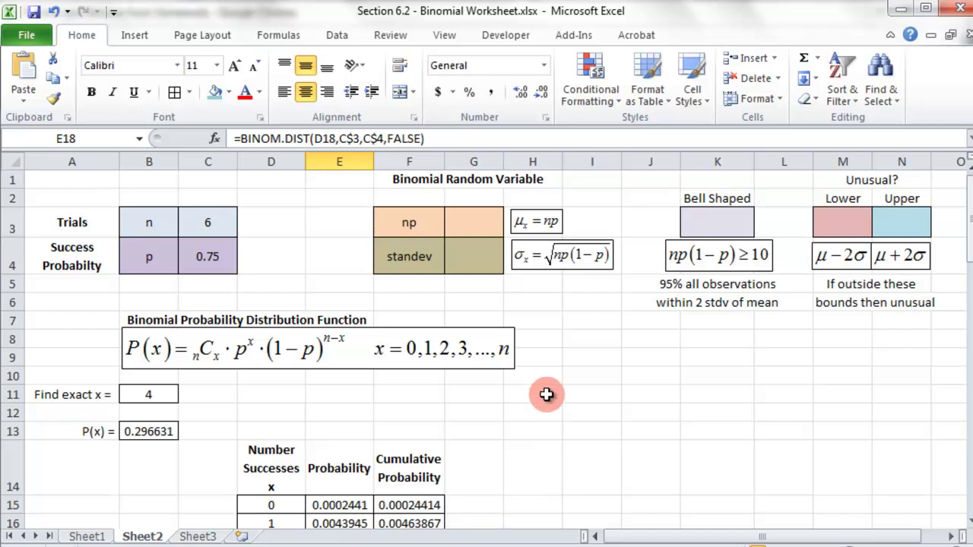
pyautogui.click(482, 223)
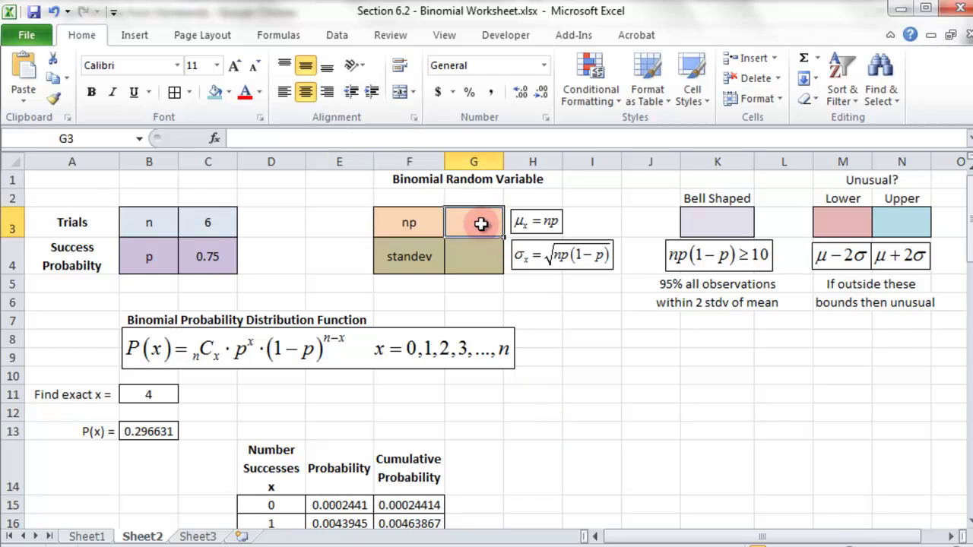
pyautogui.write('=')
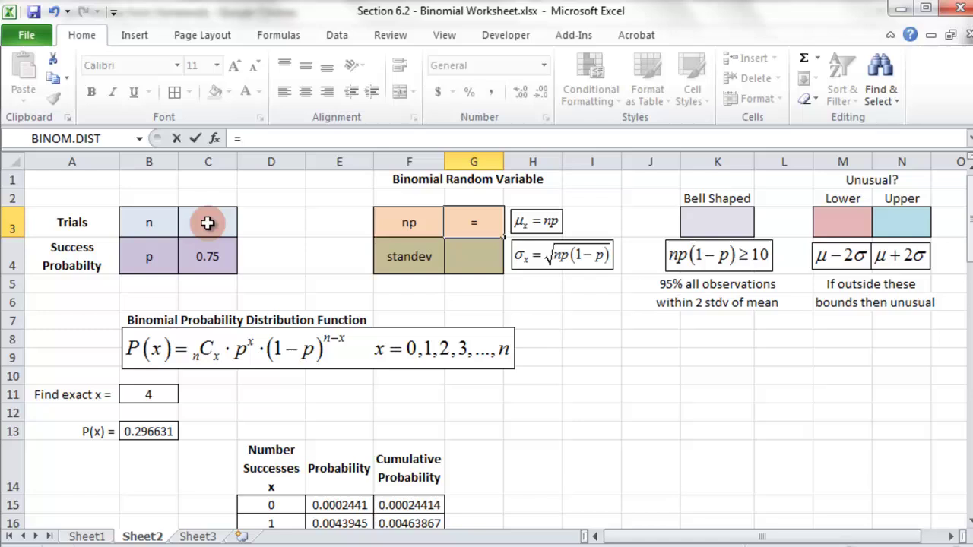
pyautogui.click(207, 223)
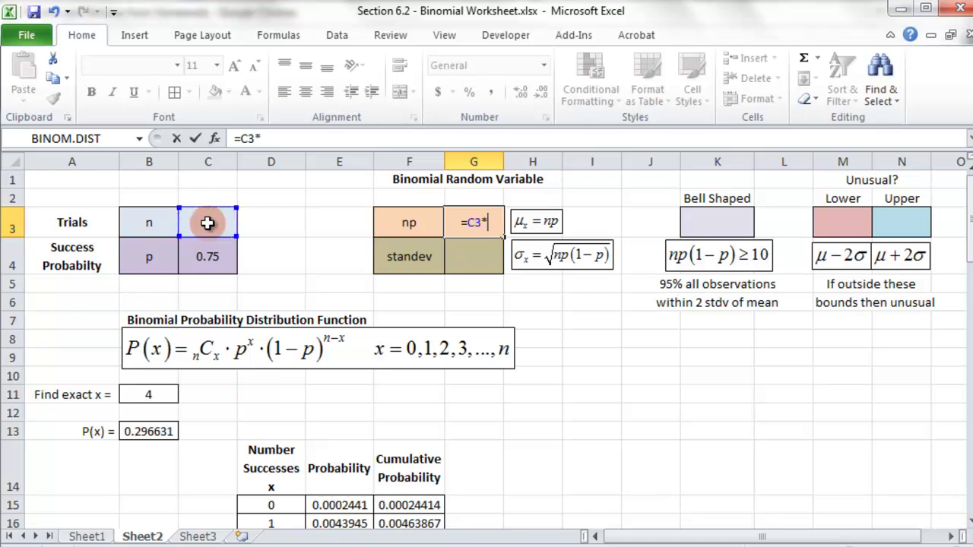
pyautogui.write('*')
pyautogui.click(204, 259)
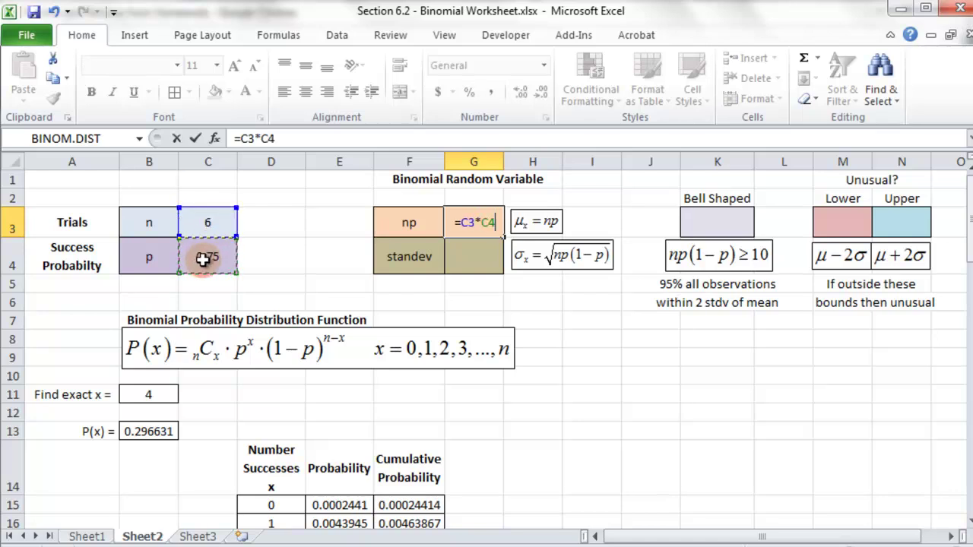
pyautogui.press('Return')
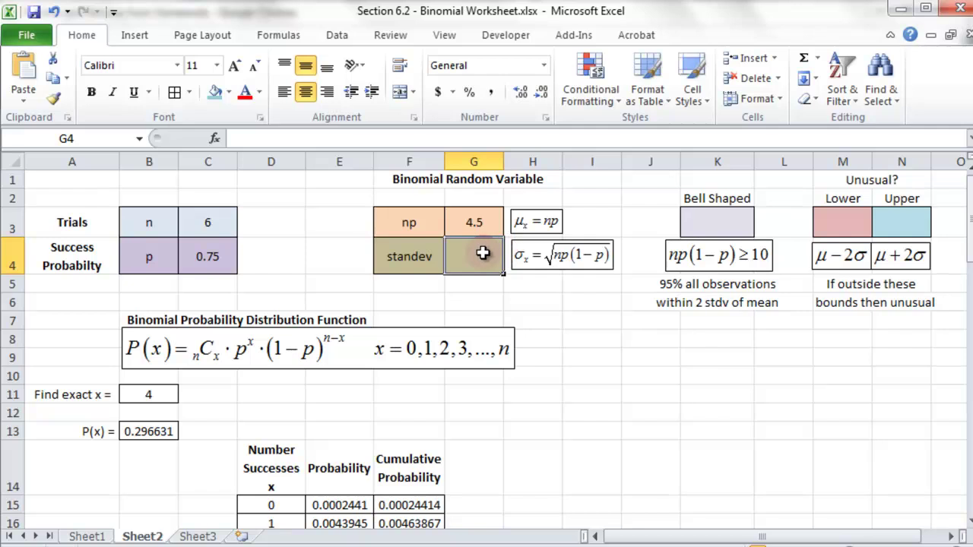
# Step: Calculate the standard deviation in cell G4 with the formula =Sqrt(G3*(1-C4))
pyautogui.write('=Sqrt')
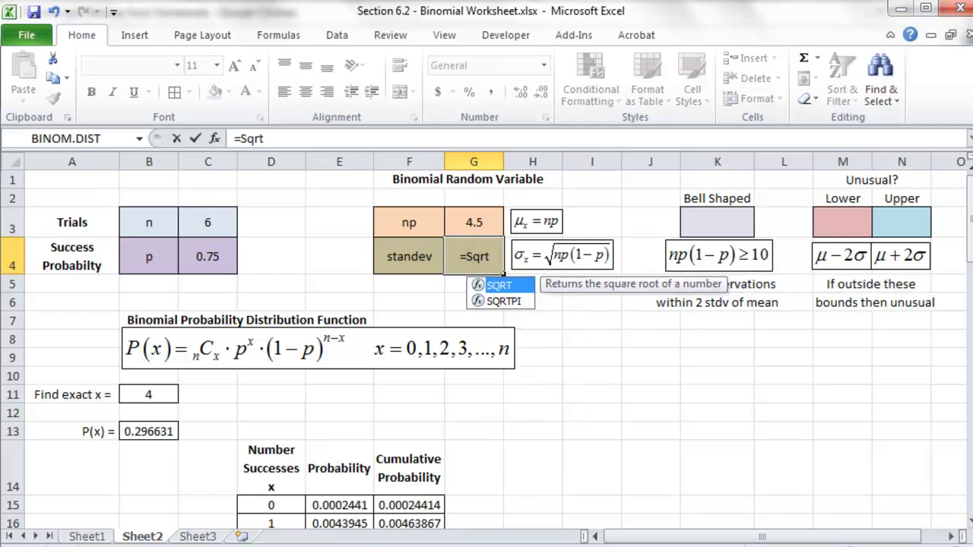
pyautogui.press('Escape')
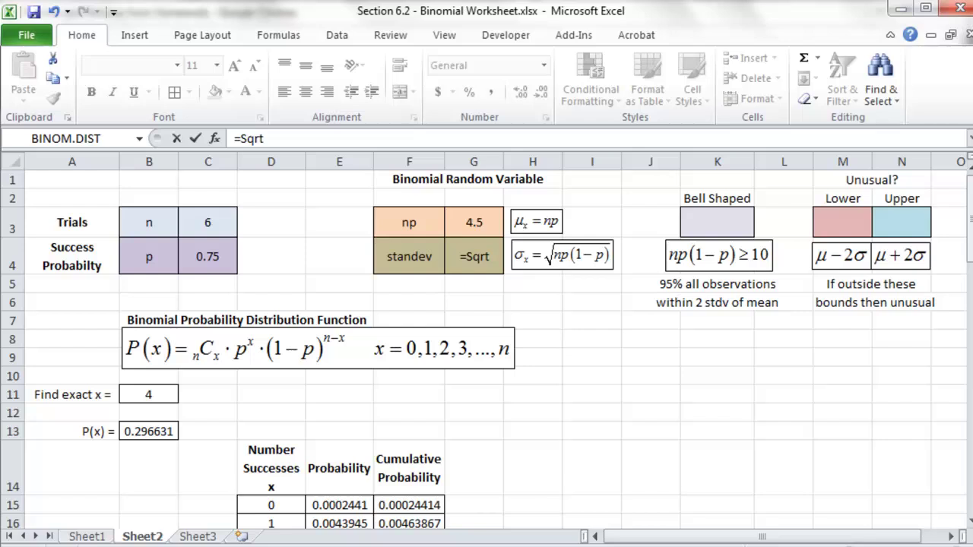
pyautogui.click(385, 138)
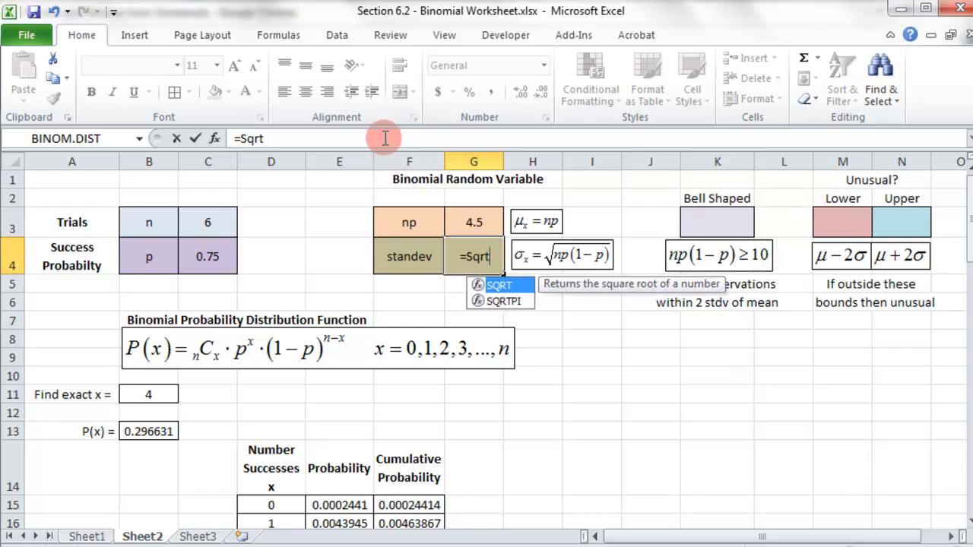
pyautogui.write('(')
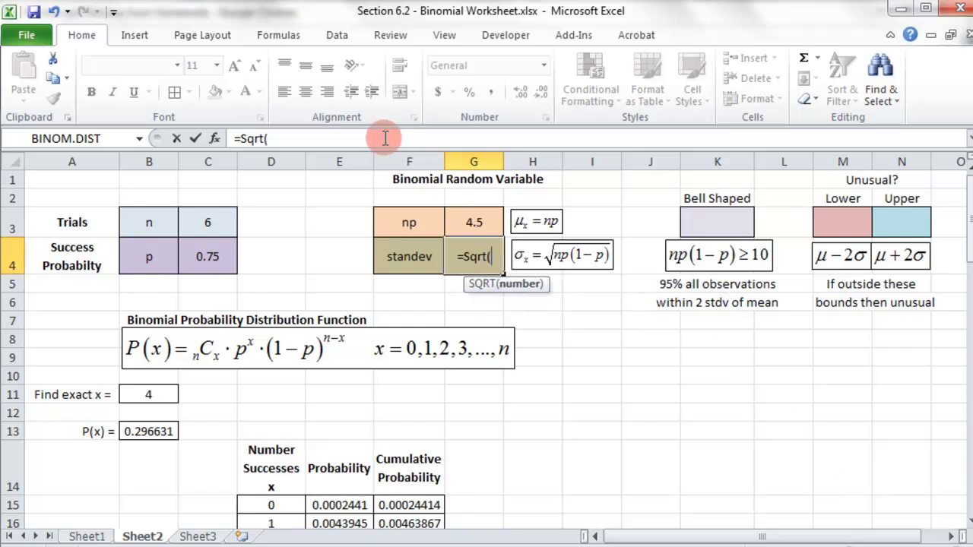
pyautogui.click(477, 222)
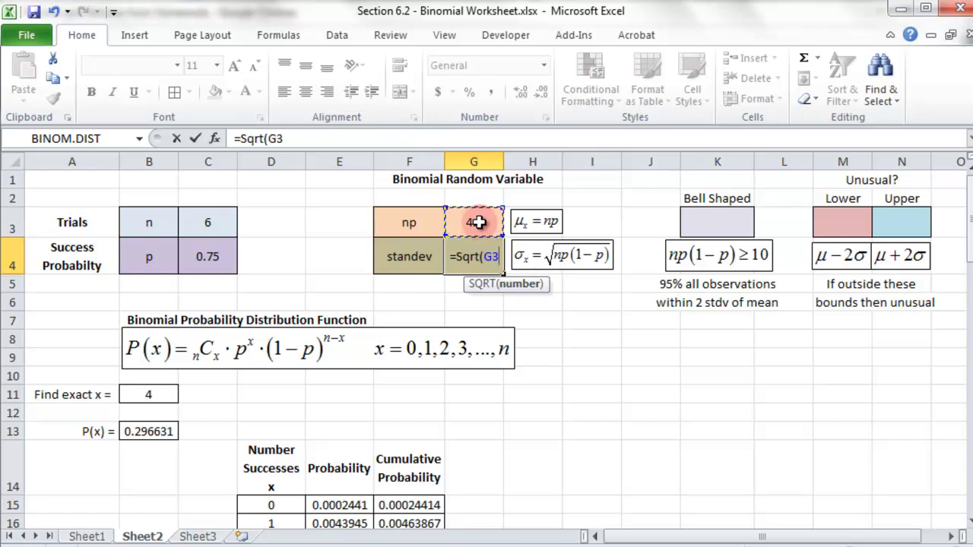
pyautogui.write('*')
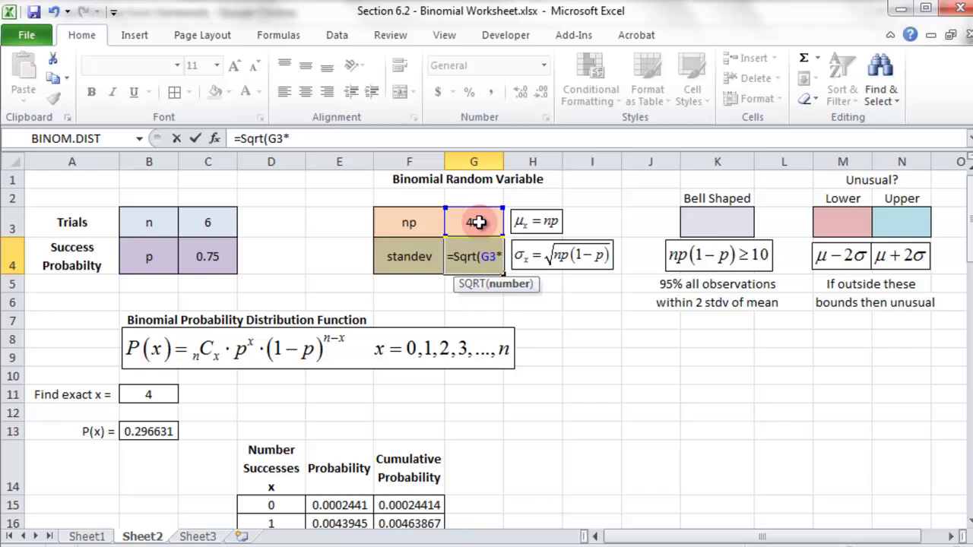
pyautogui.write('(1')
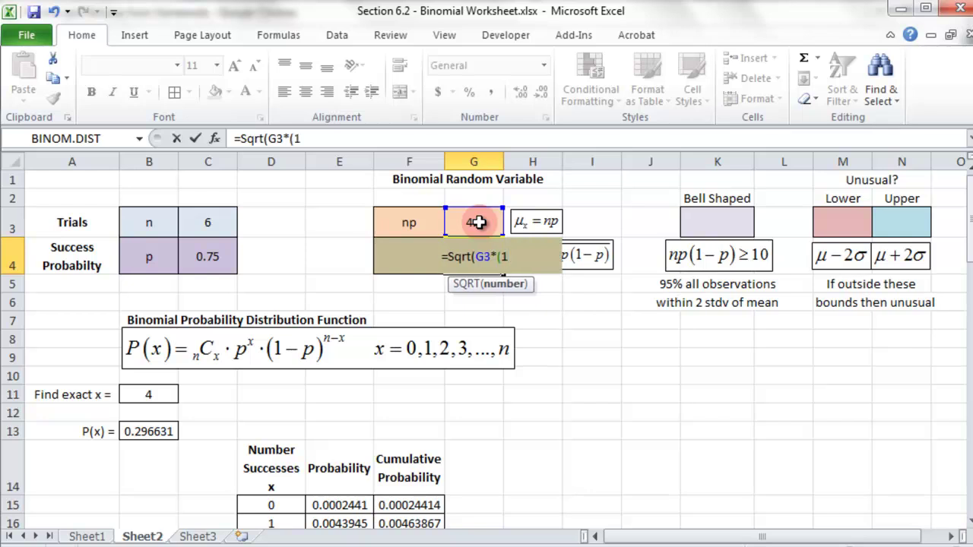
pyautogui.write('-')
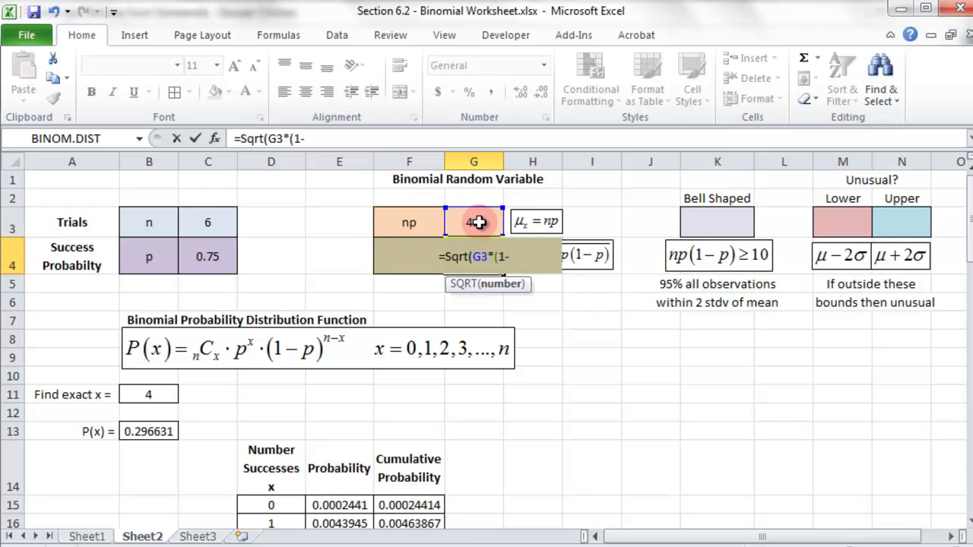
pyautogui.click(215, 251)
pyautogui.write(')')
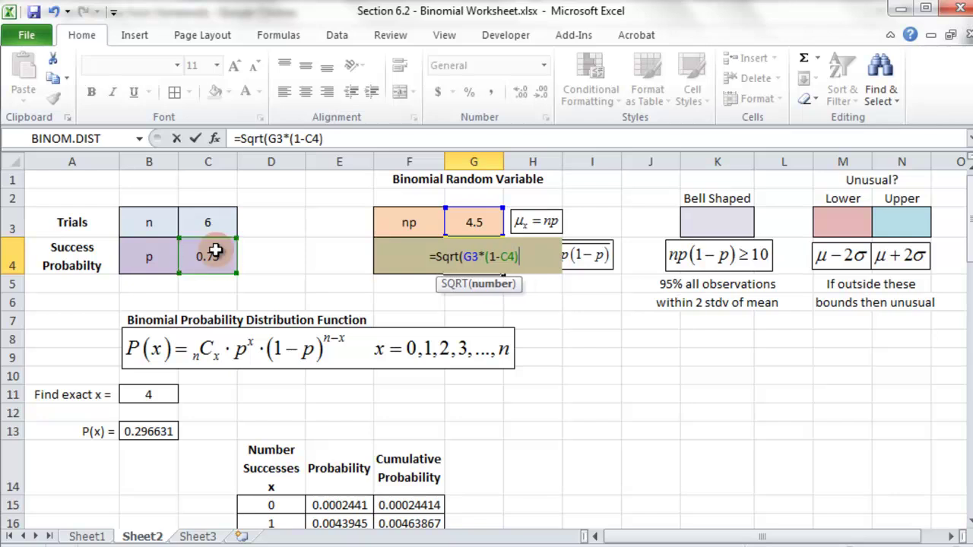
pyautogui.write(')')
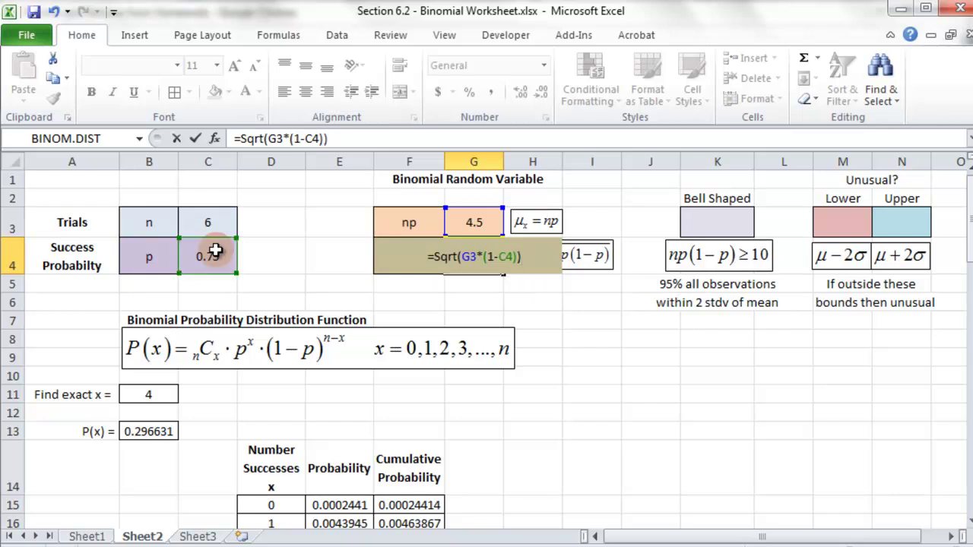
pyautogui.press('Return')
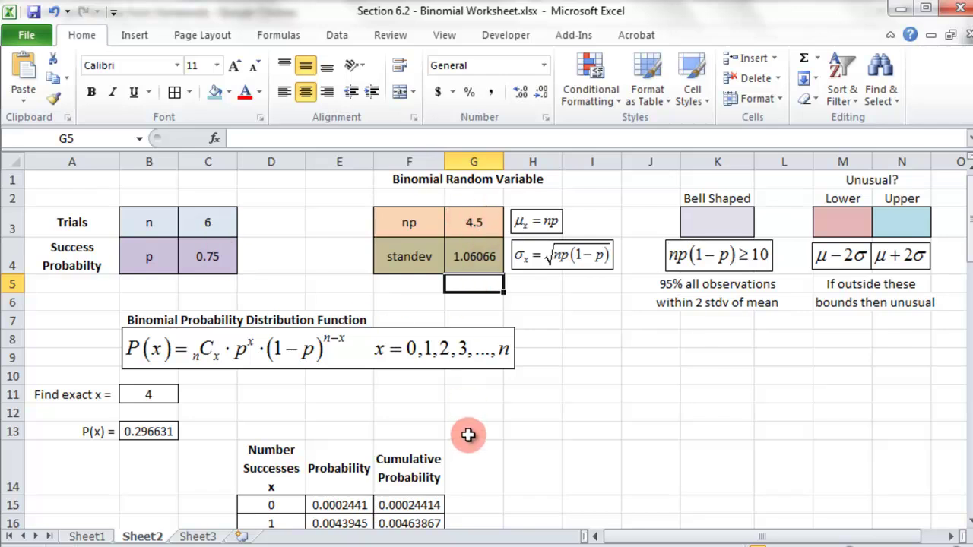
# Step: Check the mean and standard deviation against part (b) of the homework in Chrome, and return to the Excel worksheet to review its probability table
pyautogui.hotkey('alt', 'Tab')
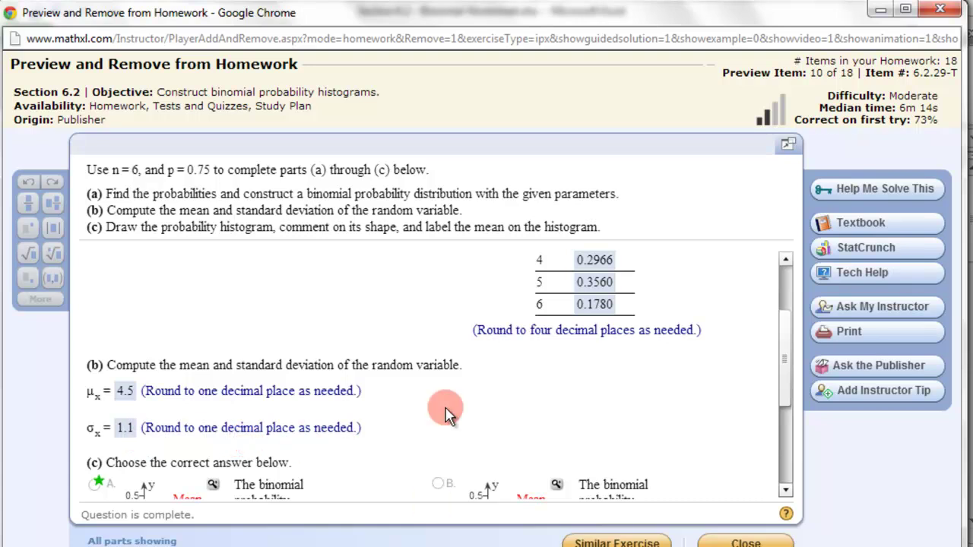
pyautogui.hotkey('alt', 'Tab')
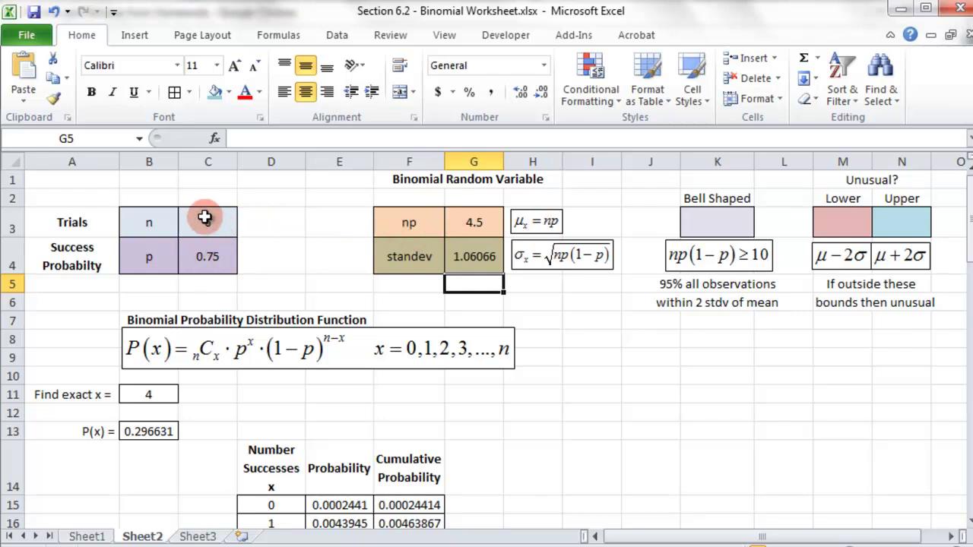
pyautogui.scroll(-3, 306, 378)
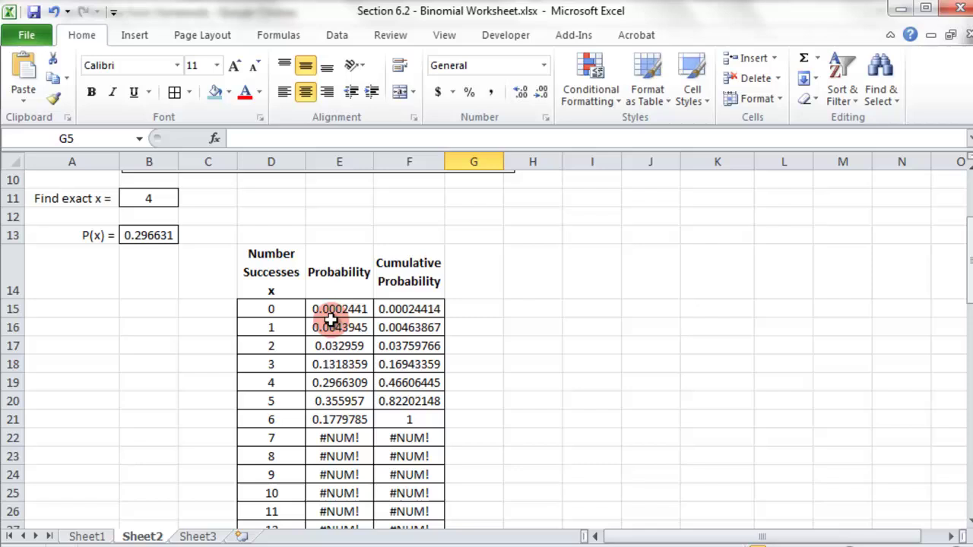
pyautogui.scroll(2, 306, 311)
pyautogui.scroll(1, 393, 386)
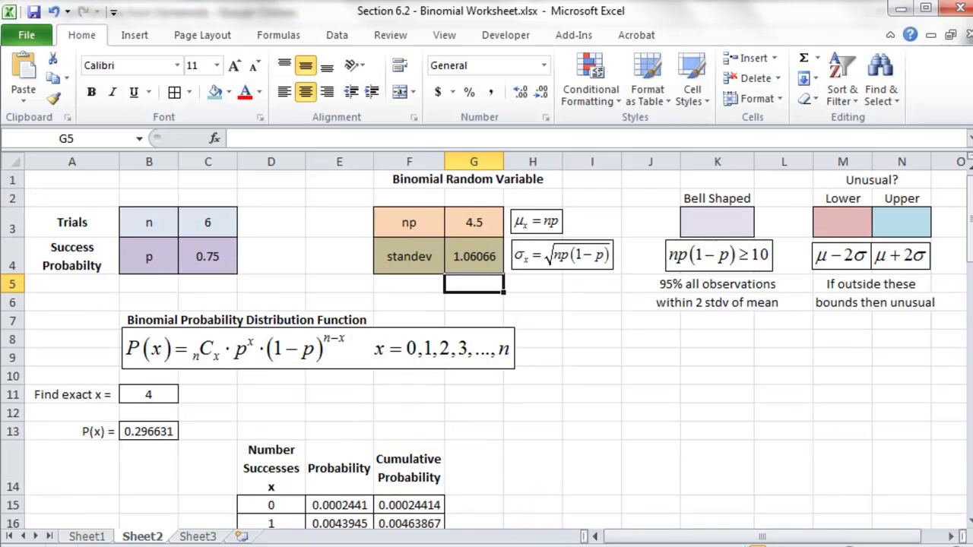
# Step: Examine the histogram answer choices in part (c) of the homework in Chrome, and return to the Excel worksheet
pyautogui.hotkey('alt', 'Tab')
pyautogui.scroll(-5, 476, 417)
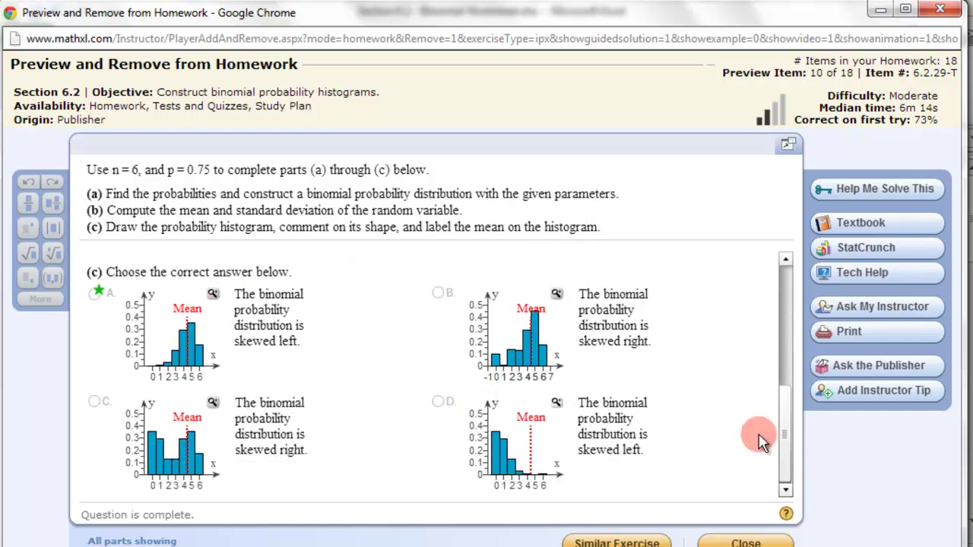
pyautogui.hotkey('alt', 'Tab')
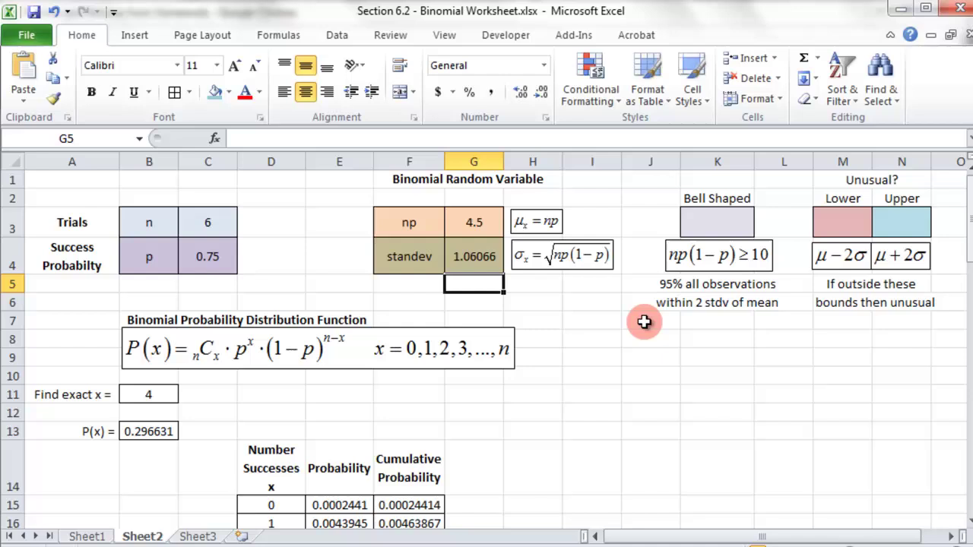
# Step: Insert a 2-D clustered column chart of the probabilities for x = 0 to 6 in cells E15:E21
pyautogui.scroll(-3, 644, 322)
pyautogui.scroll(3, 644, 322)
pyautogui.scroll(-3, 644, 323)
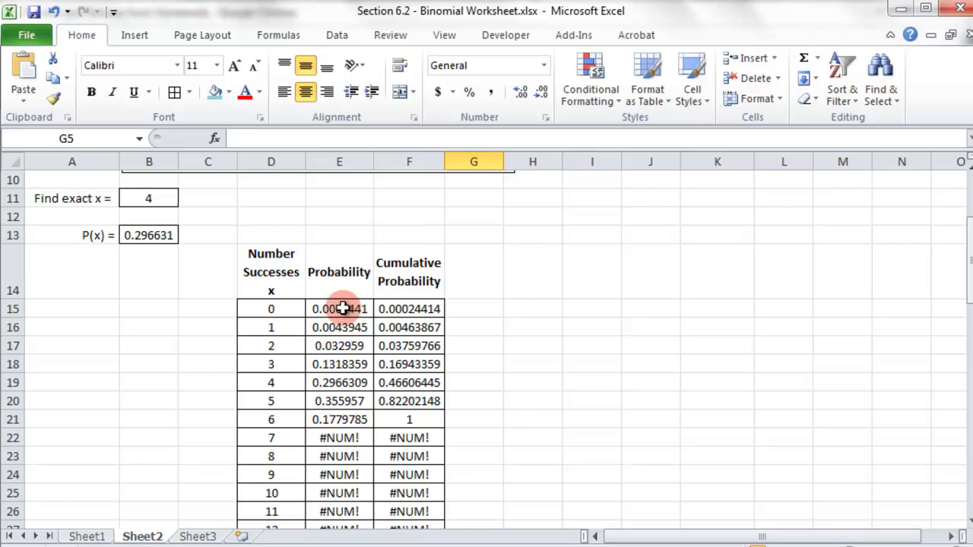
pyautogui.moveTo(341, 310); pyautogui.dragTo(339, 423)
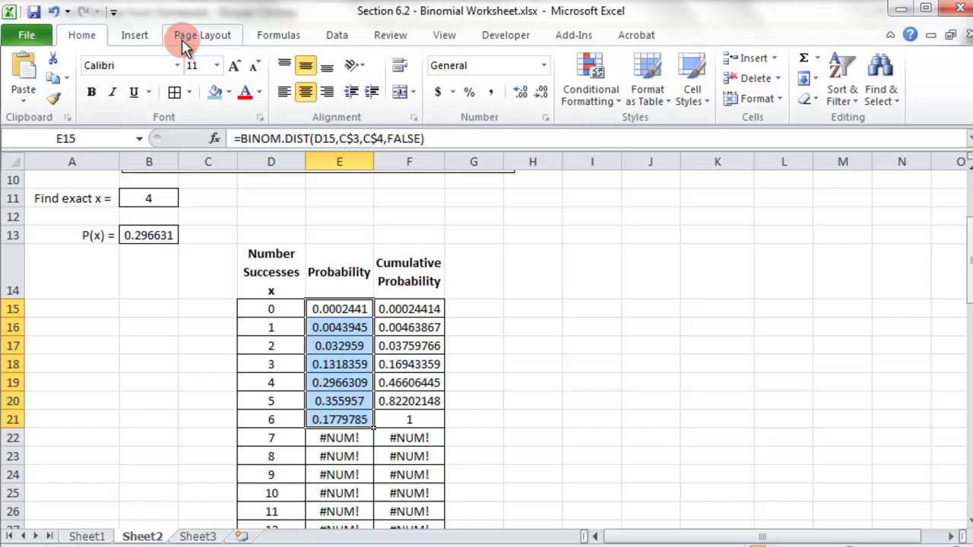
pyautogui.click(135, 35)
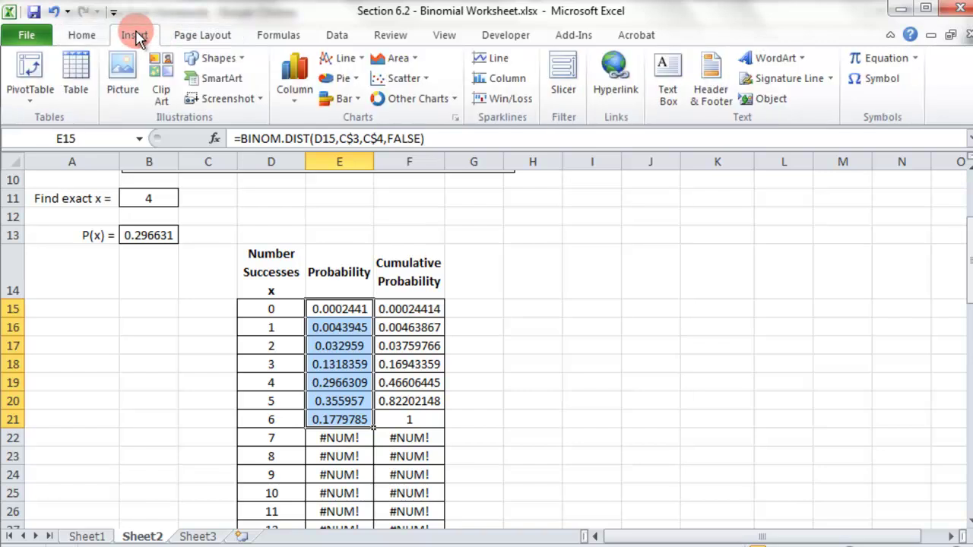
pyautogui.click(292, 95)
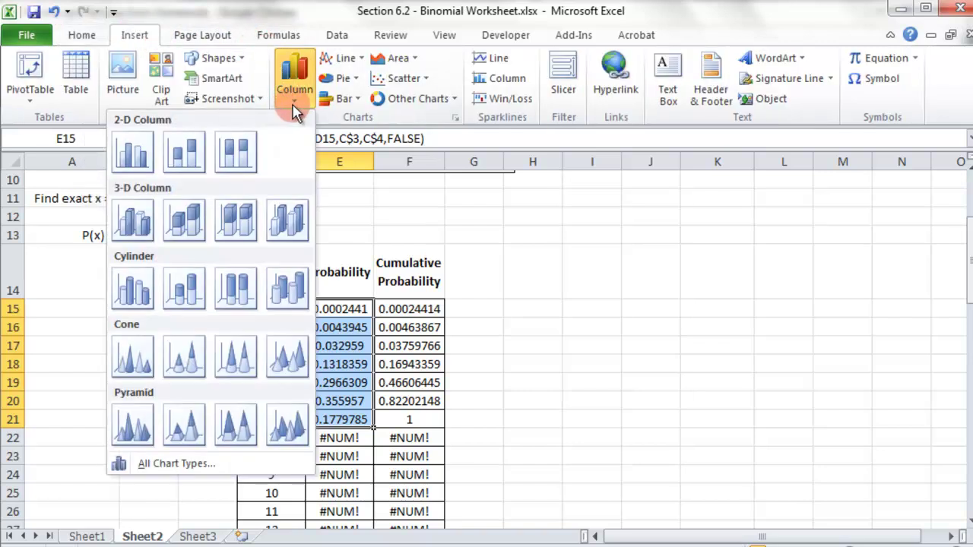
pyautogui.click(137, 152)
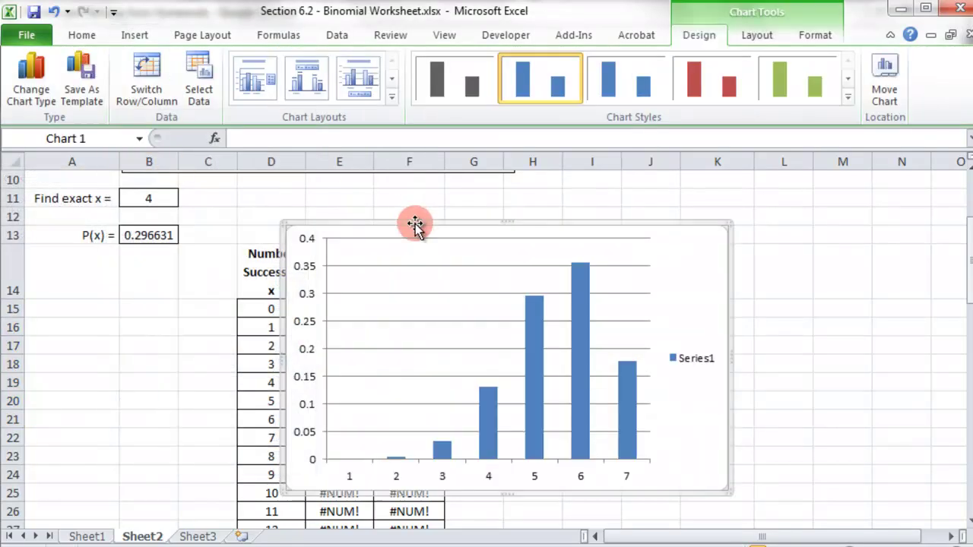
# Step: Move the chart beside the probability table and set its horizontal axis labels to the x values in D15:D21
pyautogui.moveTo(413, 224); pyautogui.dragTo(610, 186)
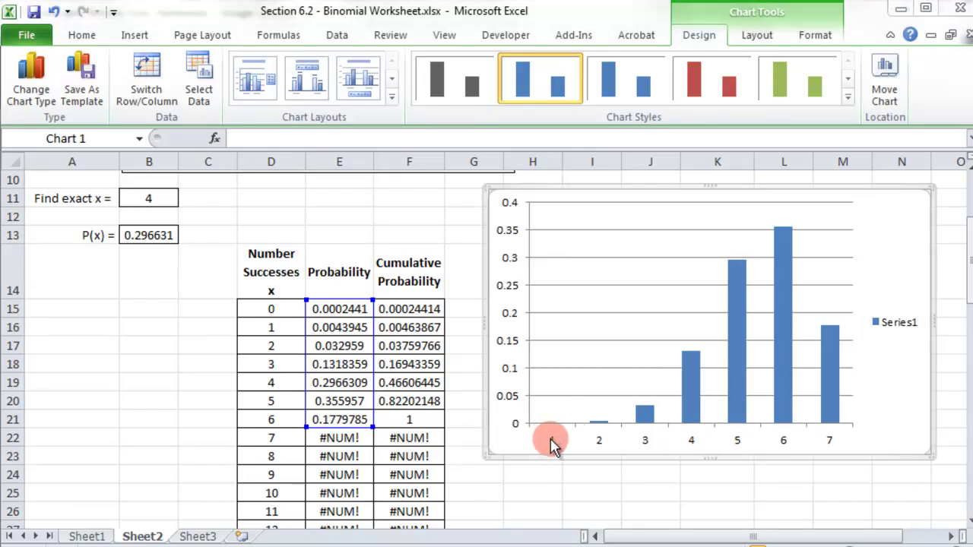
pyautogui.click(777, 446)
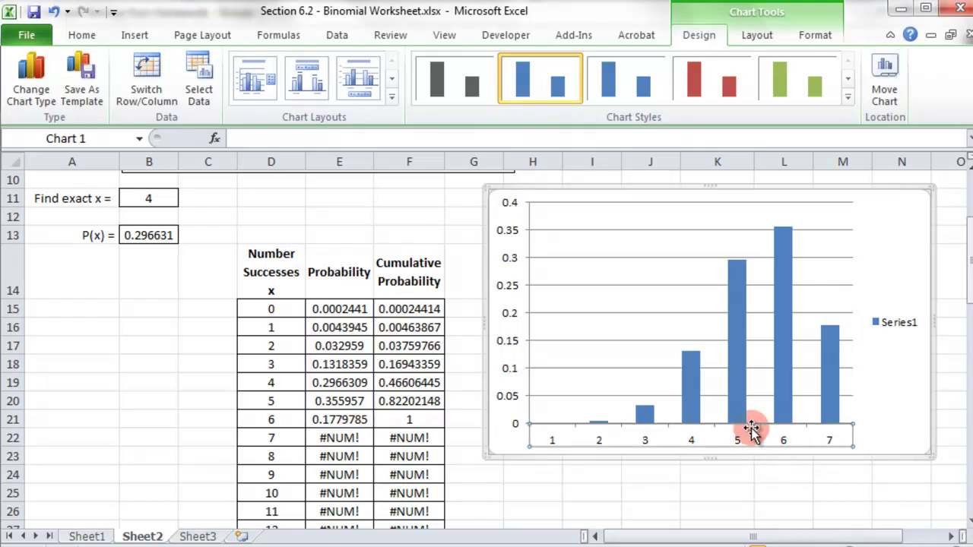
pyautogui.rightClick(819, 444)
pyautogui.click(829, 445)
pyautogui.rightClick(832, 444)
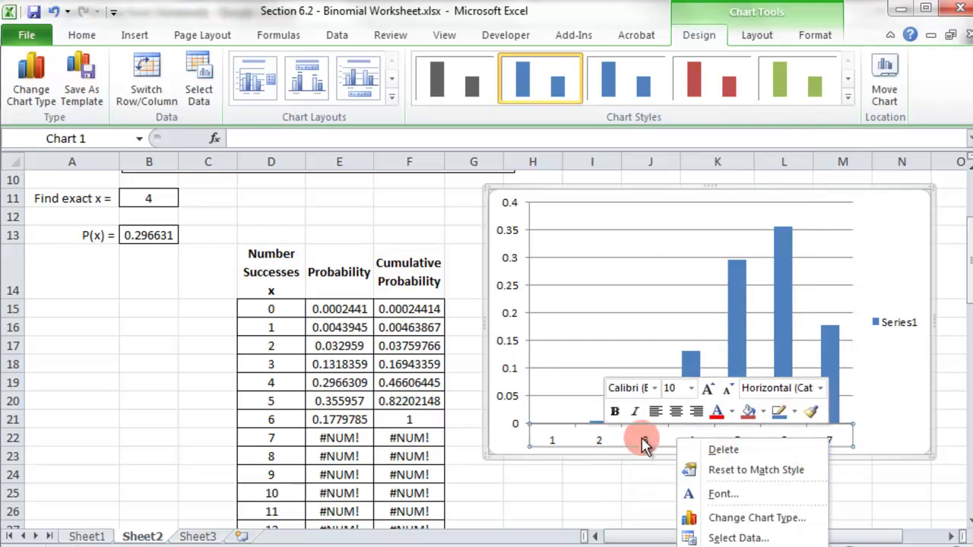
pyautogui.click(738, 539)
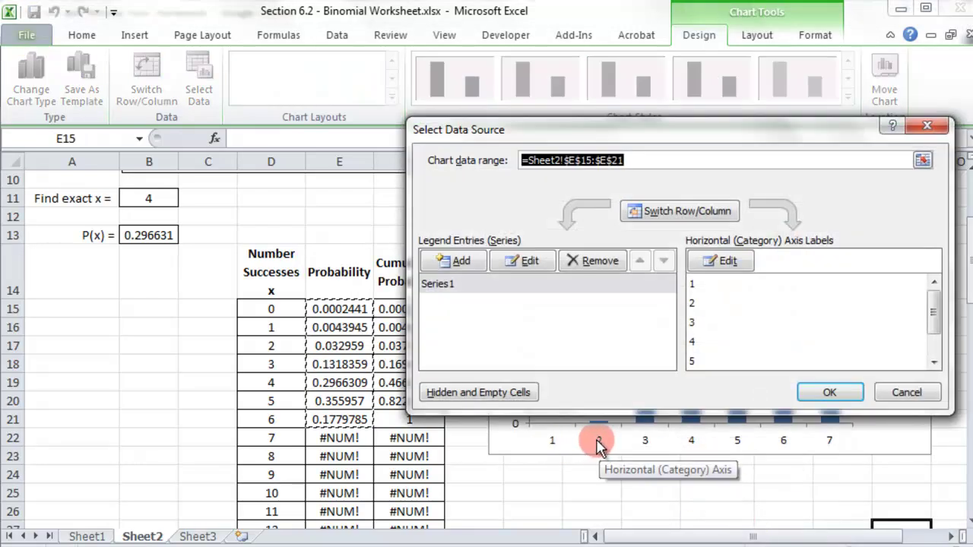
pyautogui.click(721, 263)
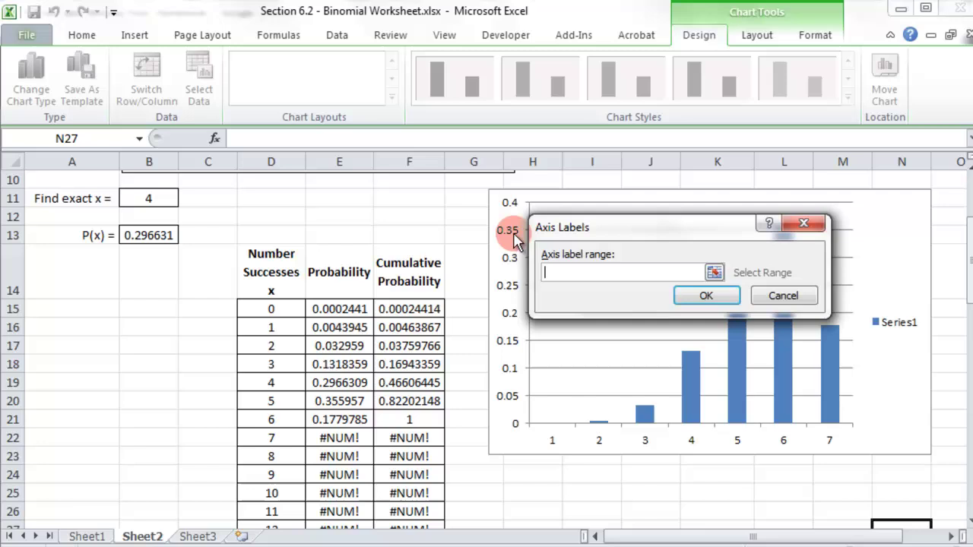
pyautogui.click(287, 311)
pyautogui.moveTo(287, 310); pyautogui.dragTo(280, 419)
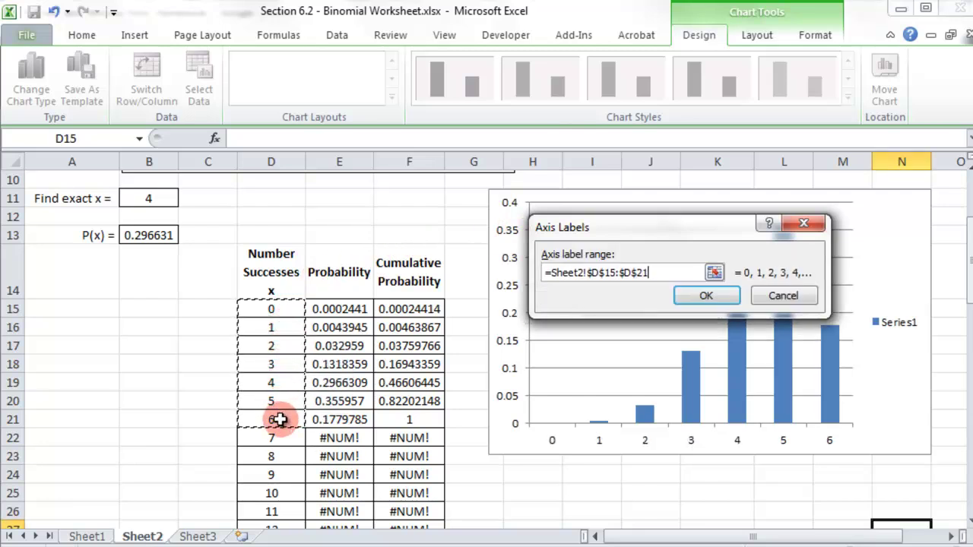
pyautogui.click(699, 298)
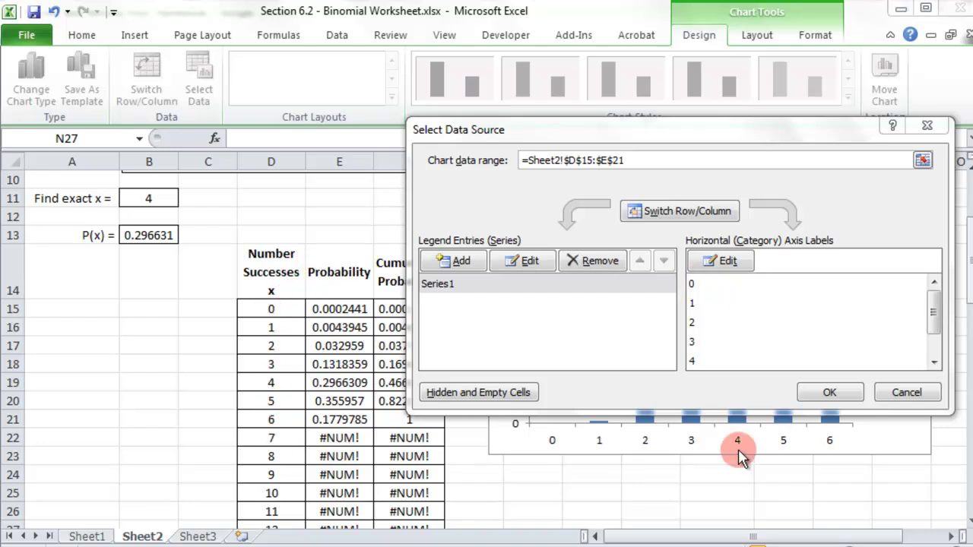
pyautogui.click(841, 396)
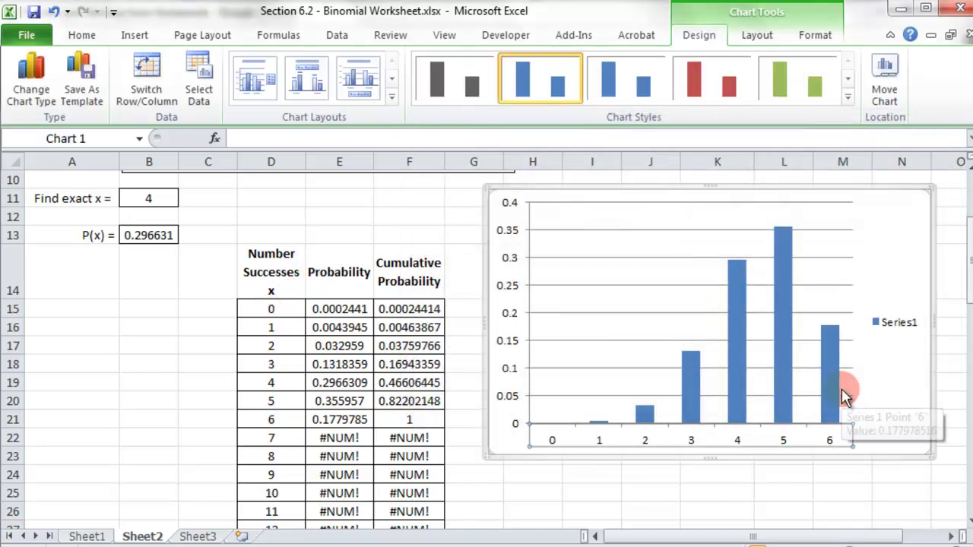
# Step: Set the gap width of the probability columns to 0% and move the chart slightly lower, clear of row 11
pyautogui.click(552, 446)
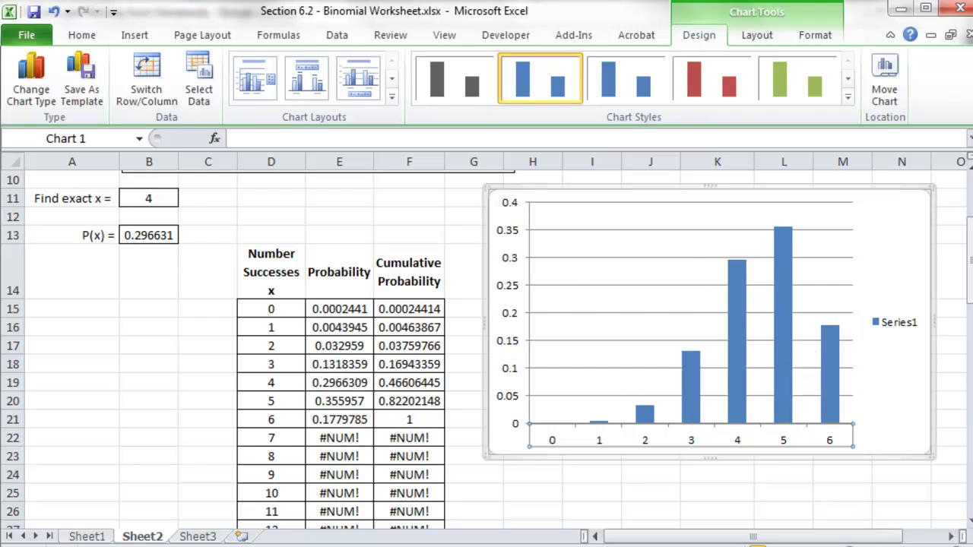
pyautogui.click(790, 370)
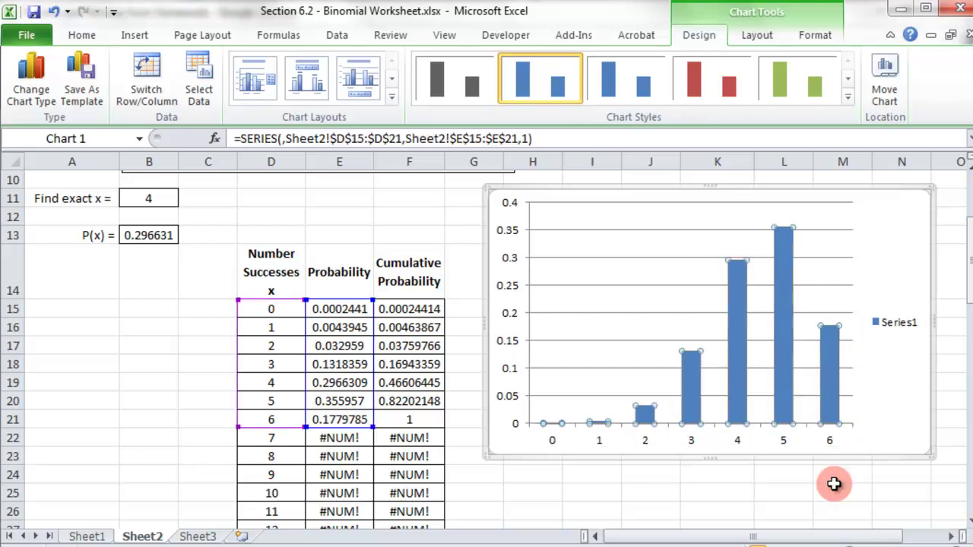
pyautogui.rightClick(782, 328)
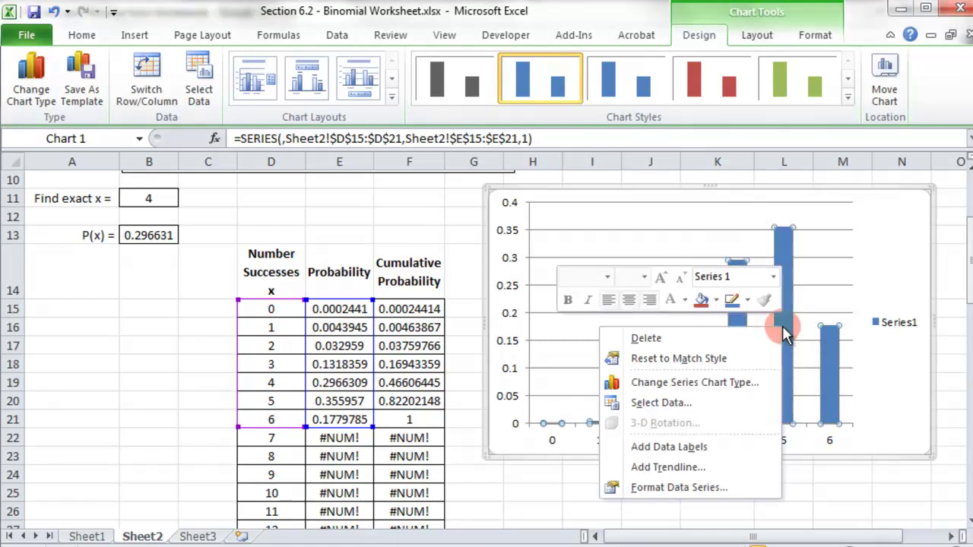
pyautogui.click(707, 487)
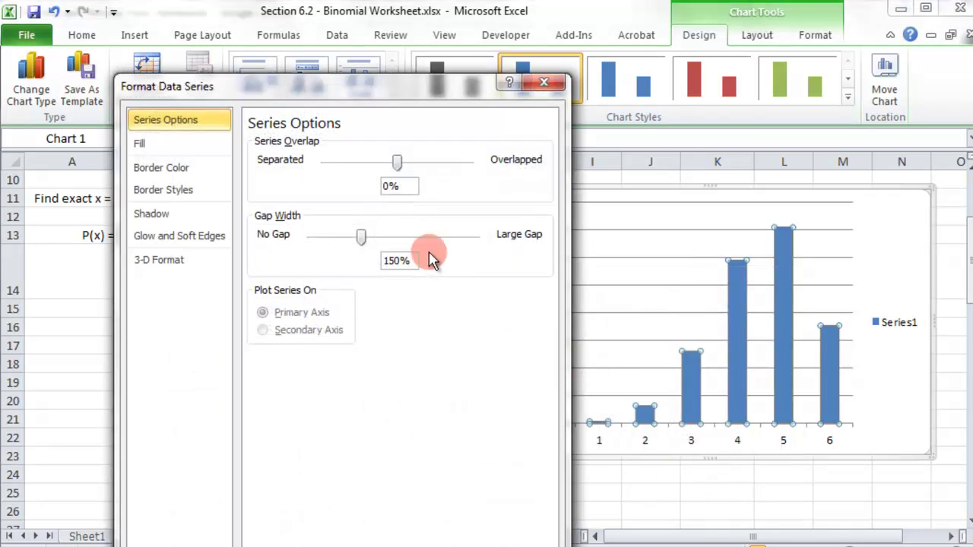
pyautogui.moveTo(358, 238); pyautogui.dragTo(302, 243)
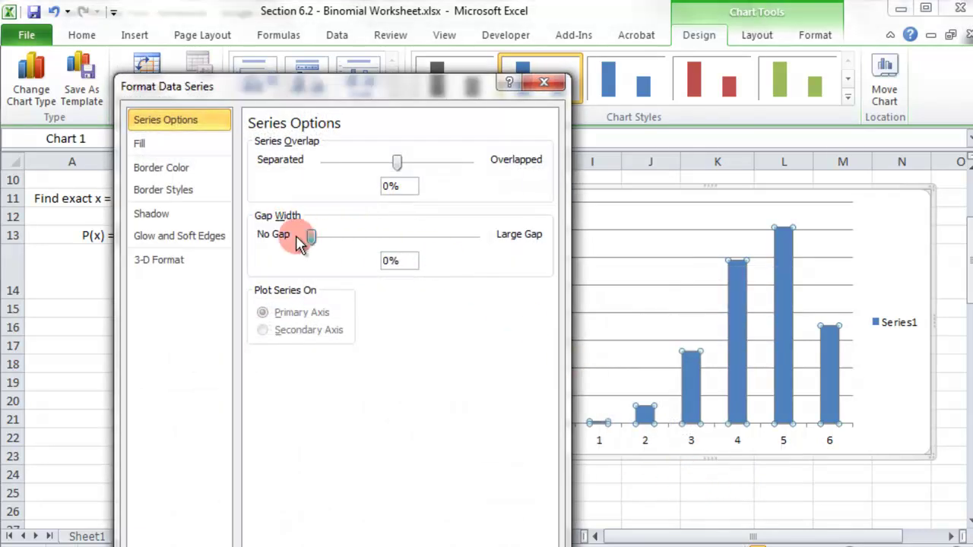
pyautogui.click(514, 540)
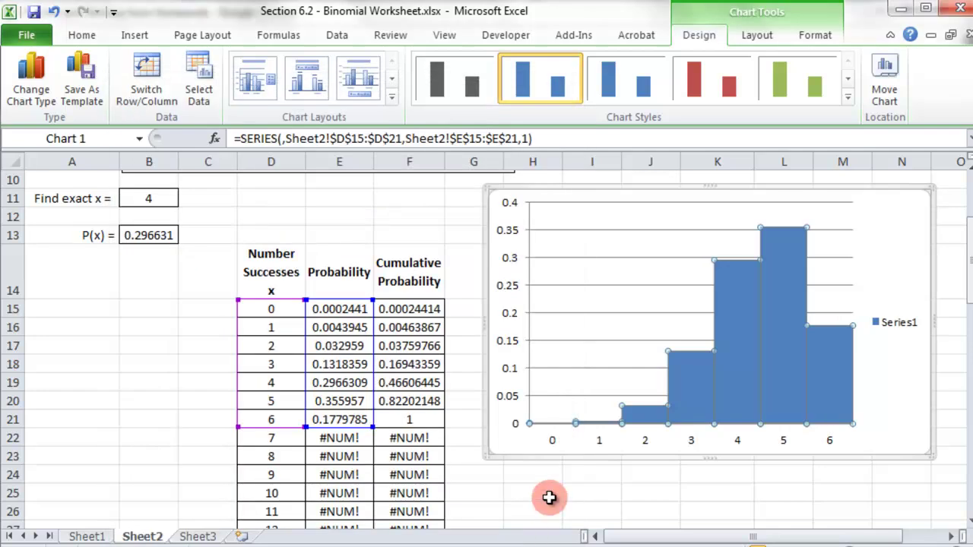
pyautogui.moveTo(616, 196); pyautogui.dragTo(609, 227)
pyautogui.click(691, 196)
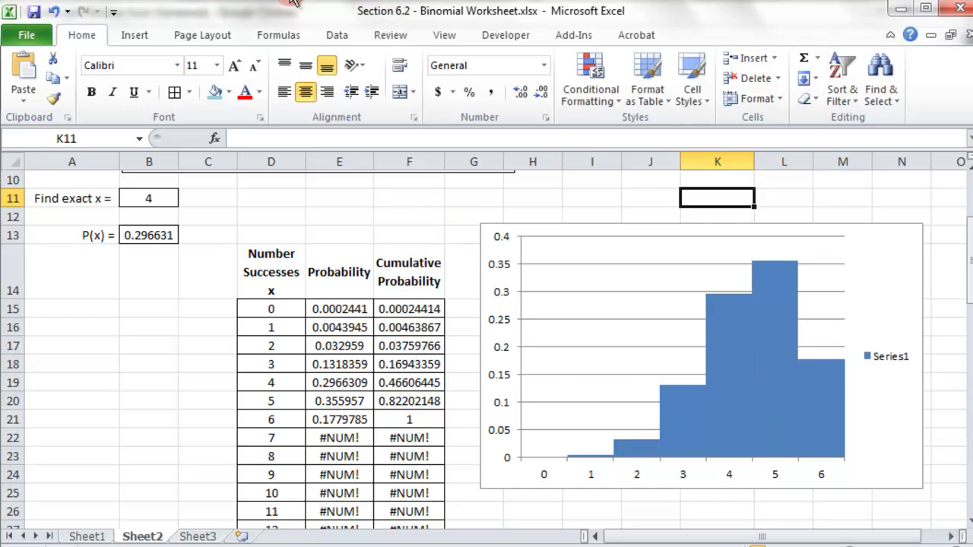
# Step: Compare the Excel histogram side by side with the homework's answer graph in Chrome, and restore the full-size worksheet view
pyautogui.moveTo(304, 18); pyautogui.dragTo(504, 28)
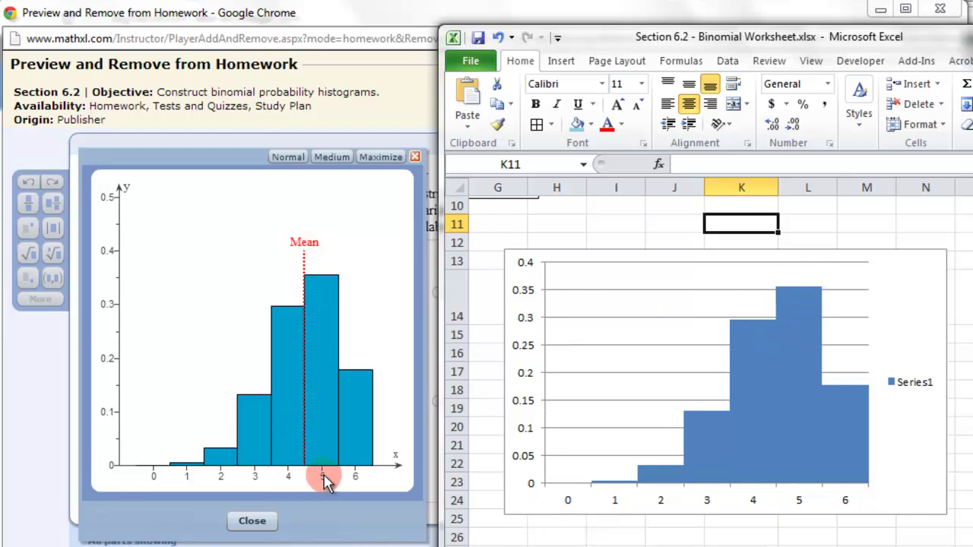
pyautogui.scroll(3, 791, 479)
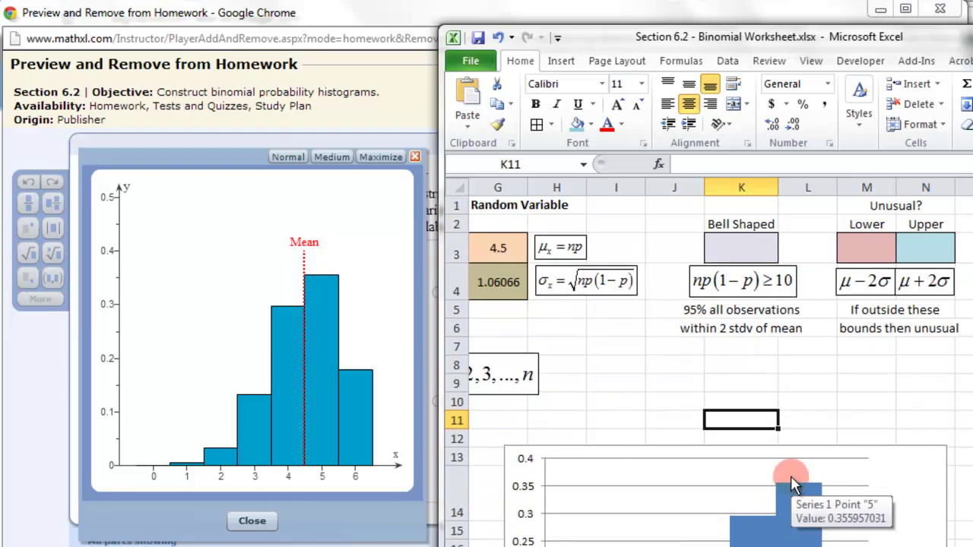
pyautogui.scroll(-4, 730, 446)
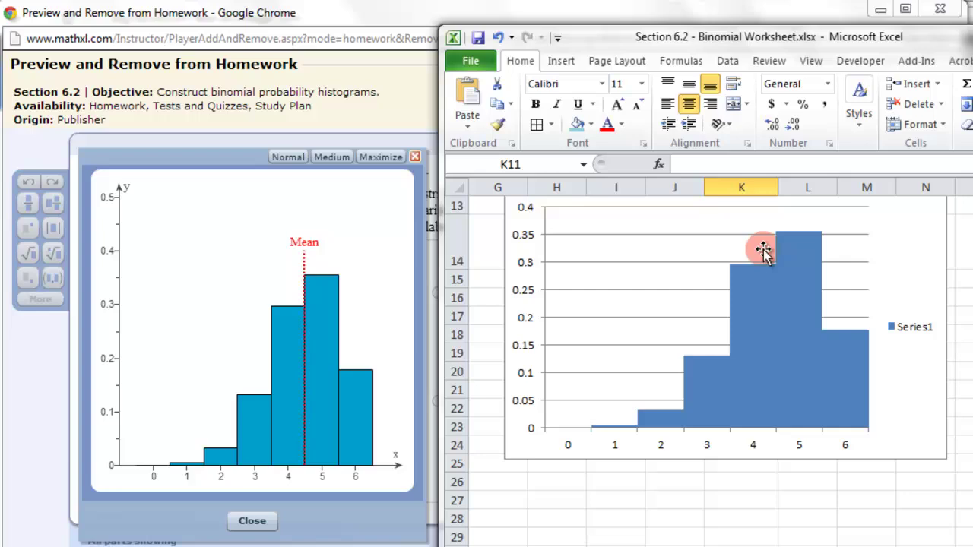
pyautogui.press('super+Up')
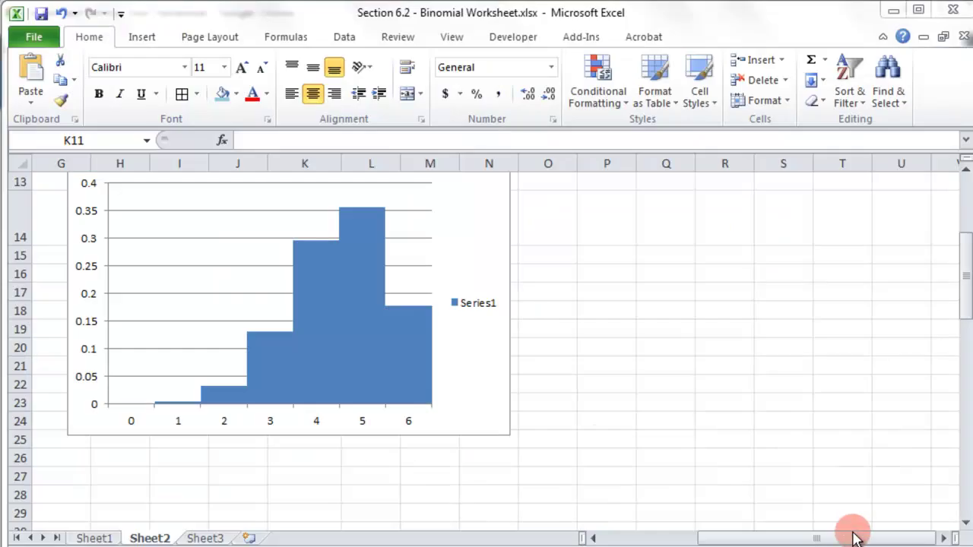
pyautogui.moveTo(732, 534); pyautogui.dragTo(631, 524)
pyautogui.scroll(1, 623, 479)
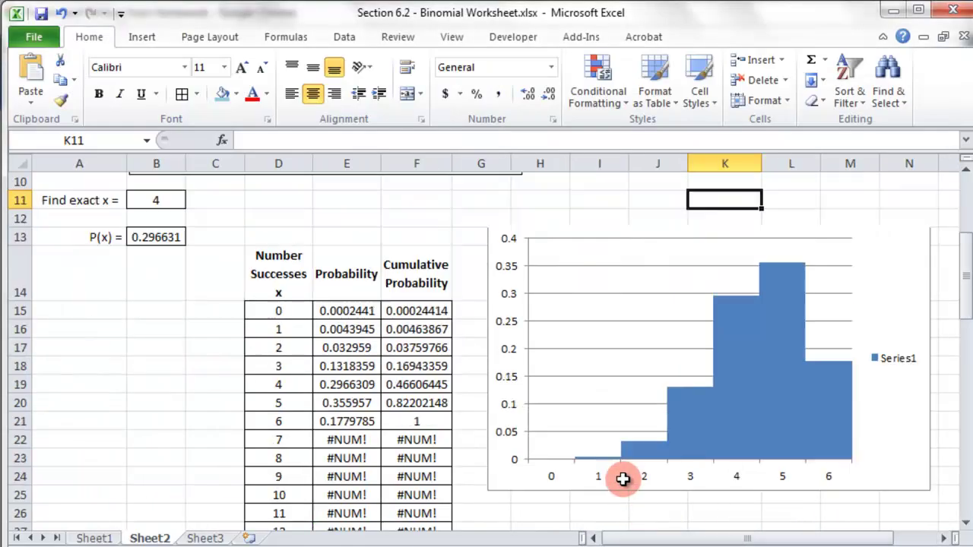
# Step: Set the number of trials n in cell C3 to 10 and review the updated probability table and chart
pyautogui.scroll(3, 625, 481)
pyautogui.scroll(-2, 625, 478)
pyautogui.scroll(2, 617, 470)
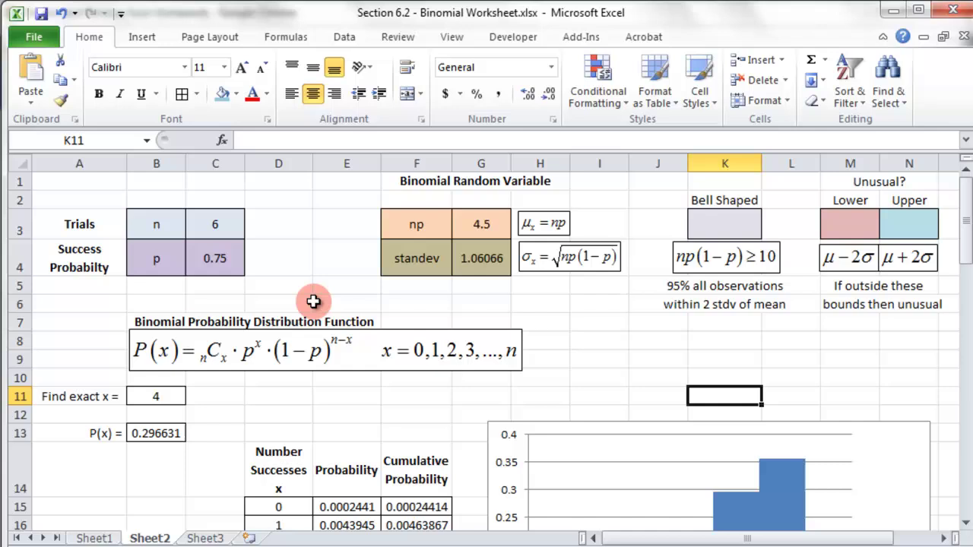
pyautogui.scroll(-3, 315, 304)
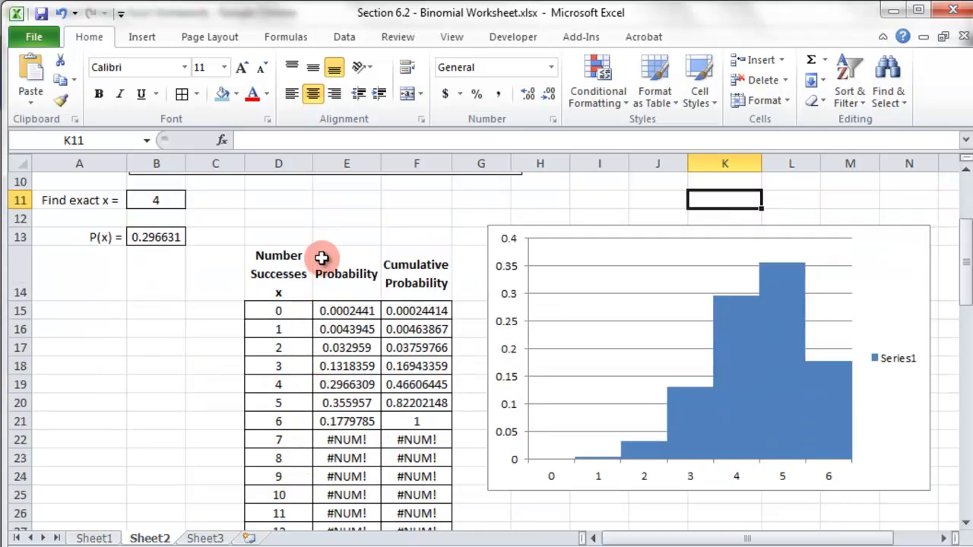
pyautogui.scroll(3, 321, 259)
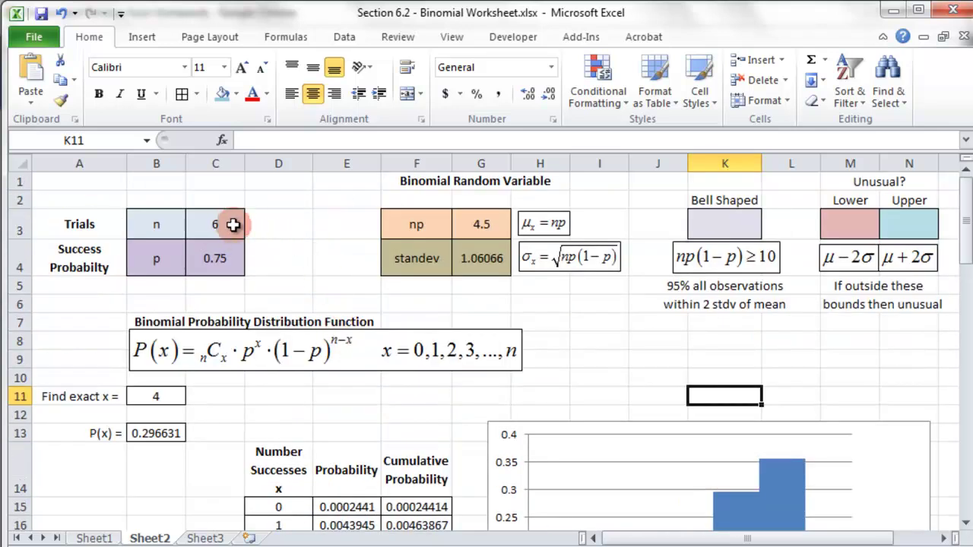
pyautogui.scroll(-2, 232, 221)
pyautogui.scroll(2, 380, 265)
pyautogui.click(210, 218)
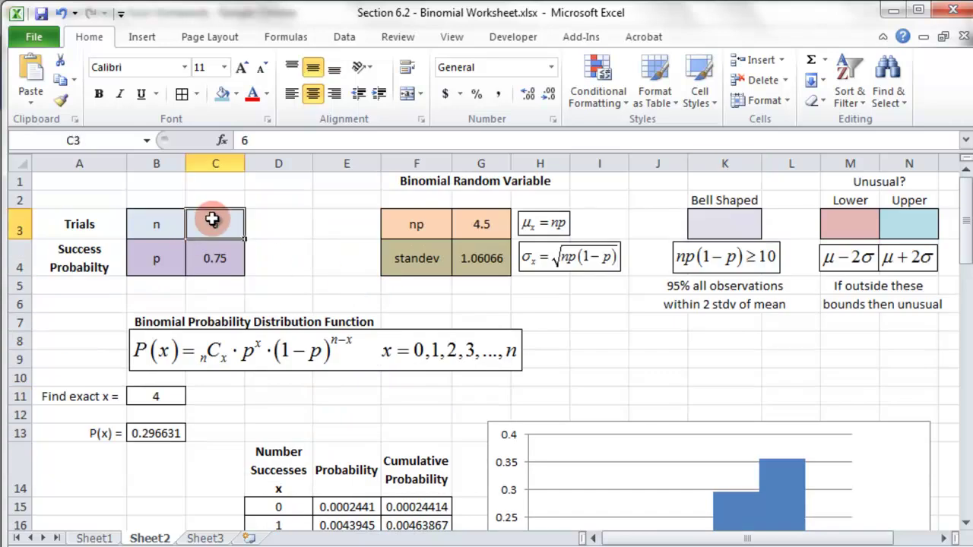
pyautogui.write('10')
pyautogui.press('Return')
pyautogui.scroll(-4, 229, 276)
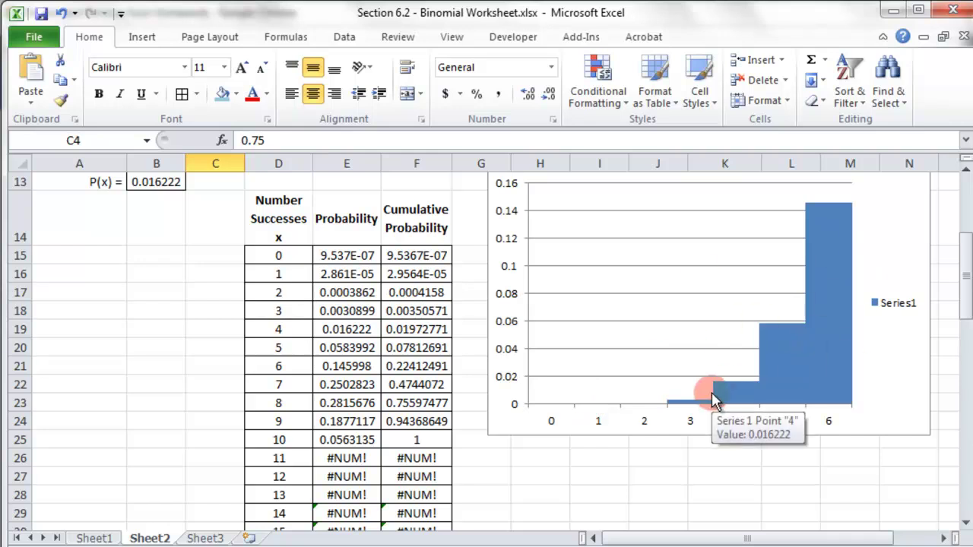
# Step: Extend the chart's source range to D15:E25 so that it covers x = 0 to 10
pyautogui.click(706, 425)
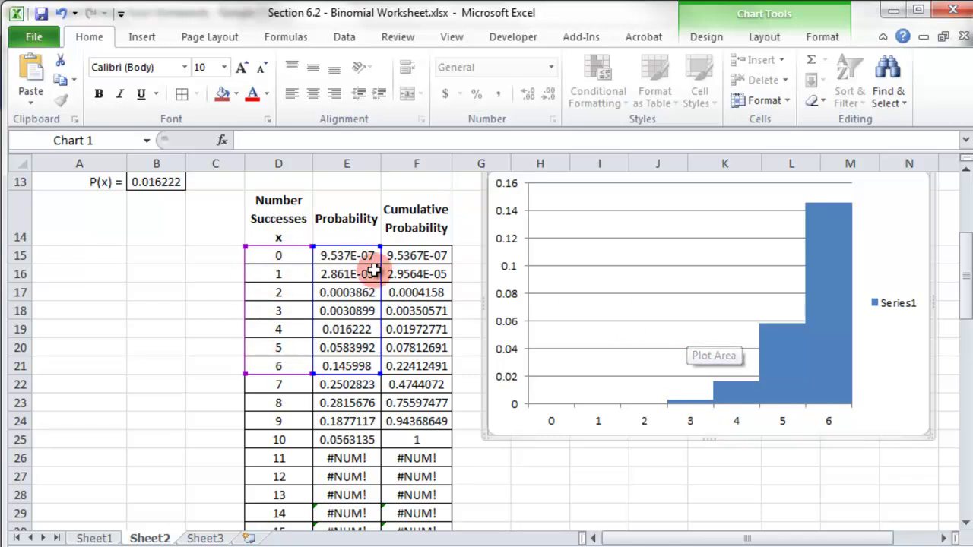
pyautogui.moveTo(245, 374); pyautogui.dragTo(244, 446)
pyautogui.scroll(1, 794, 444)
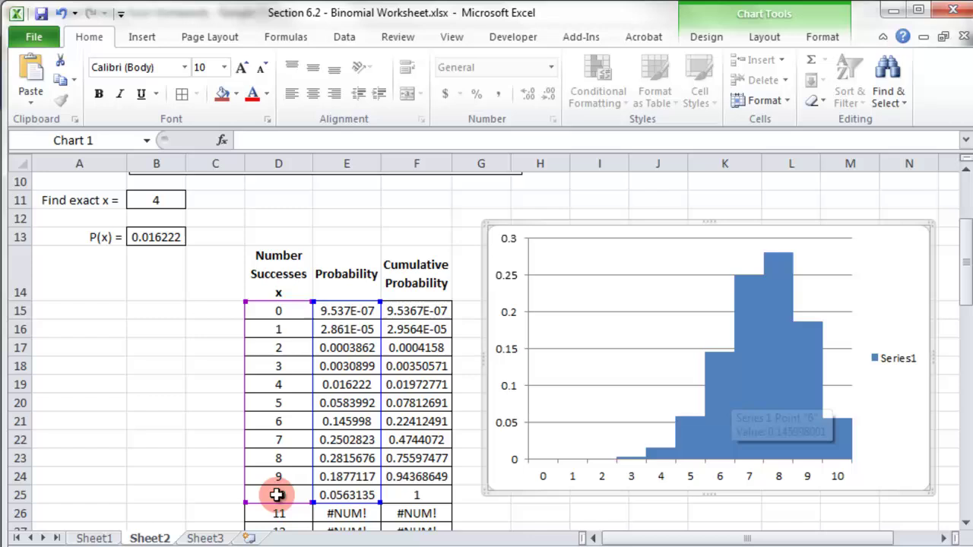
pyautogui.moveTo(245, 502)
pyautogui.mouseDown()
pyautogui.moveTo(246, 450)
pyautogui.moveTo(246, 499)
pyautogui.mouseUp()
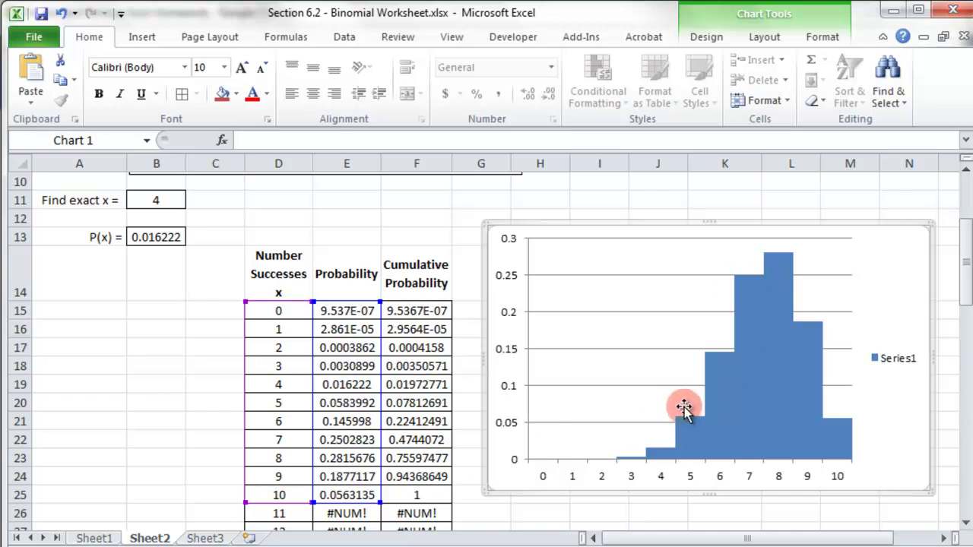
# Step: Set the number of trials n in cell C3 to 6 and review the resulting table and histogram
pyautogui.scroll(3, 498, 376)
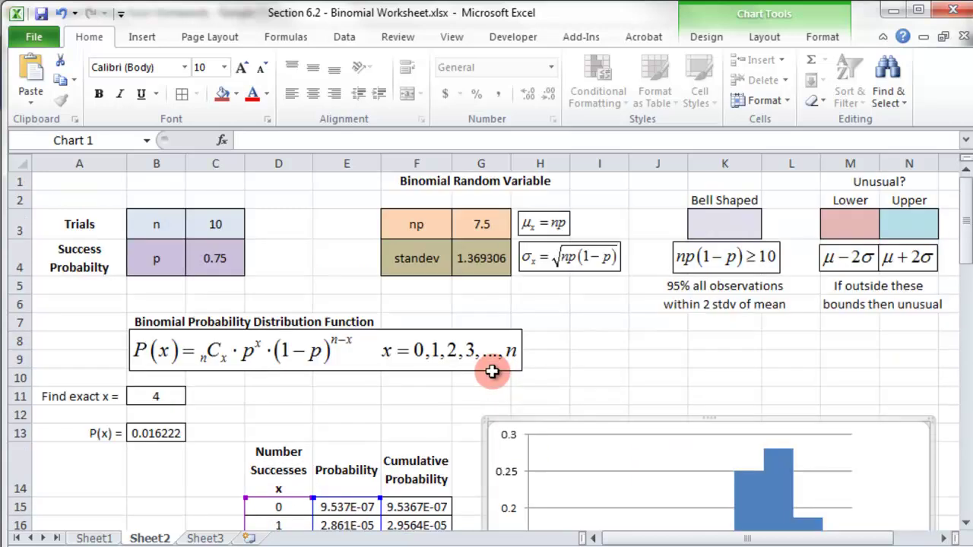
pyautogui.click(201, 223)
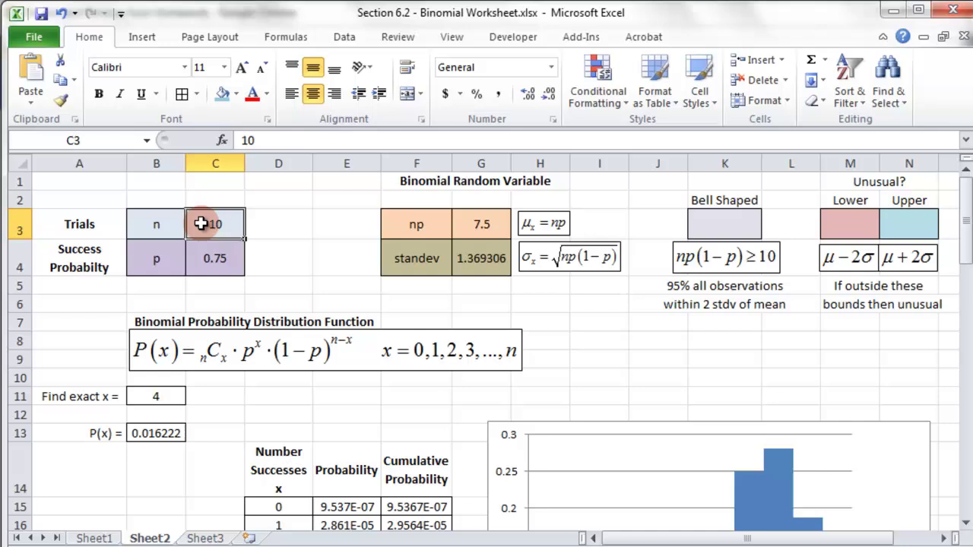
pyautogui.write('6')
pyautogui.press('Return')
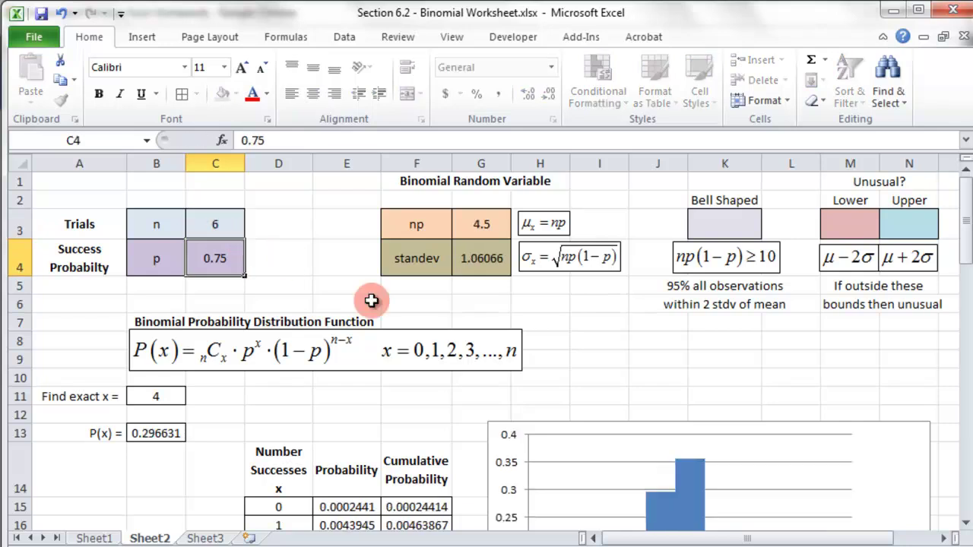
pyautogui.scroll(-5, 386, 352)
pyautogui.scroll(1, 775, 370)
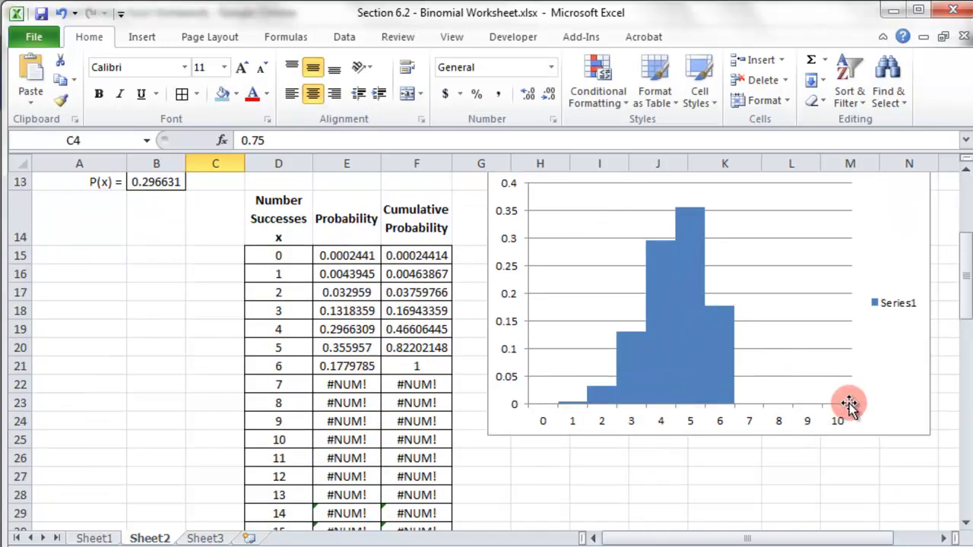
pyautogui.scroll(1, 798, 407)
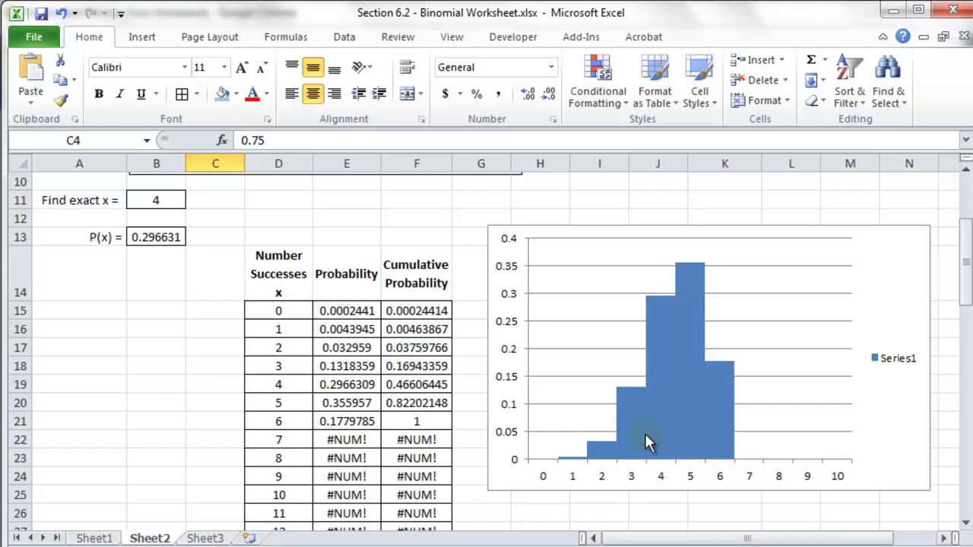
# Step: Set the number of trials n in cell C3 to 100 and the success probability p in C4 to 0.6
pyautogui.scroll(3, 627, 395)
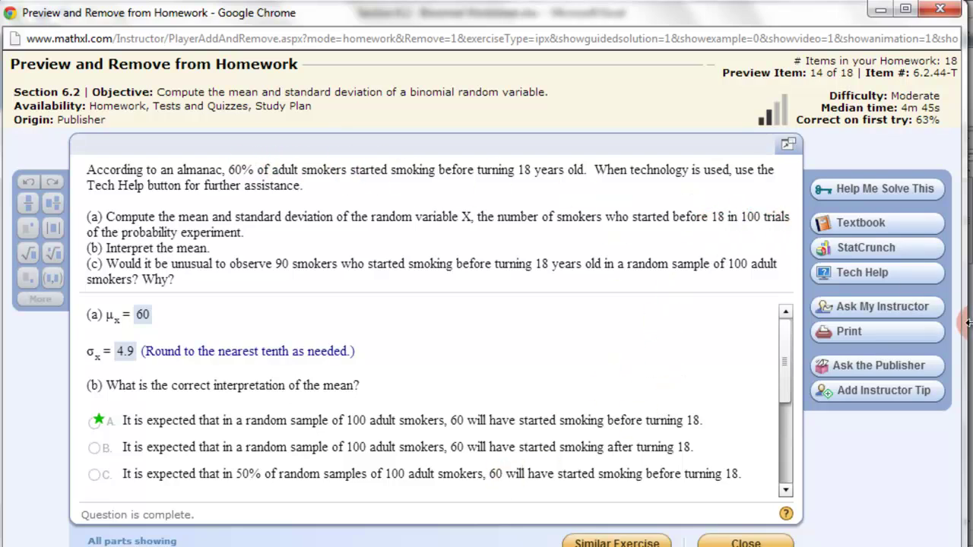
pyautogui.hotkey('alt', 'Tab')
pyautogui.click(211, 225)
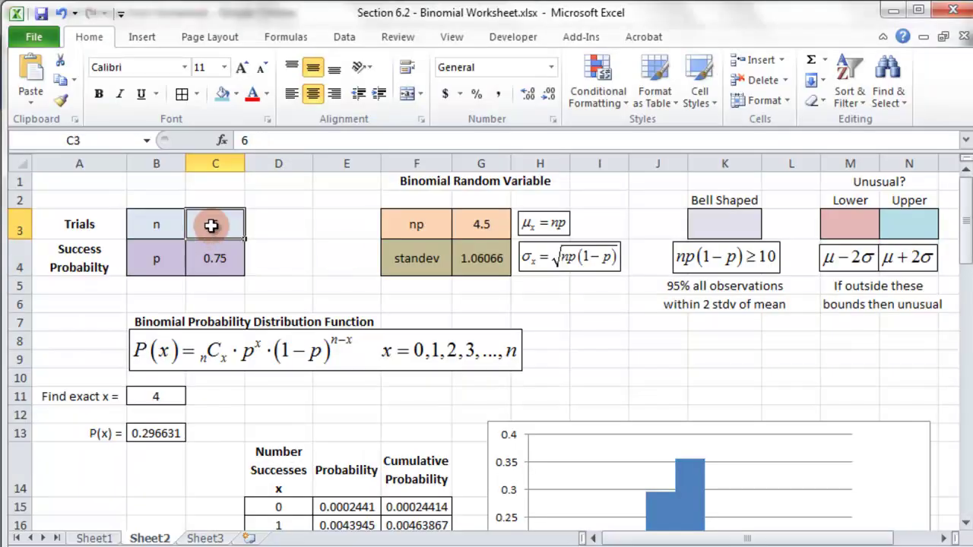
pyautogui.write('100')
pyautogui.press('Return')
pyautogui.write('0')
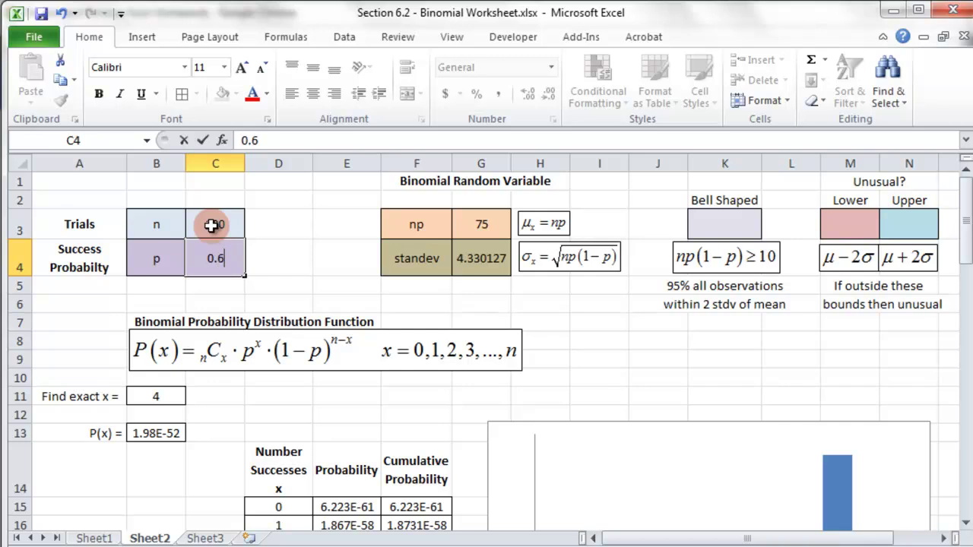
pyautogui.write('.6')
pyautogui.press('Return')
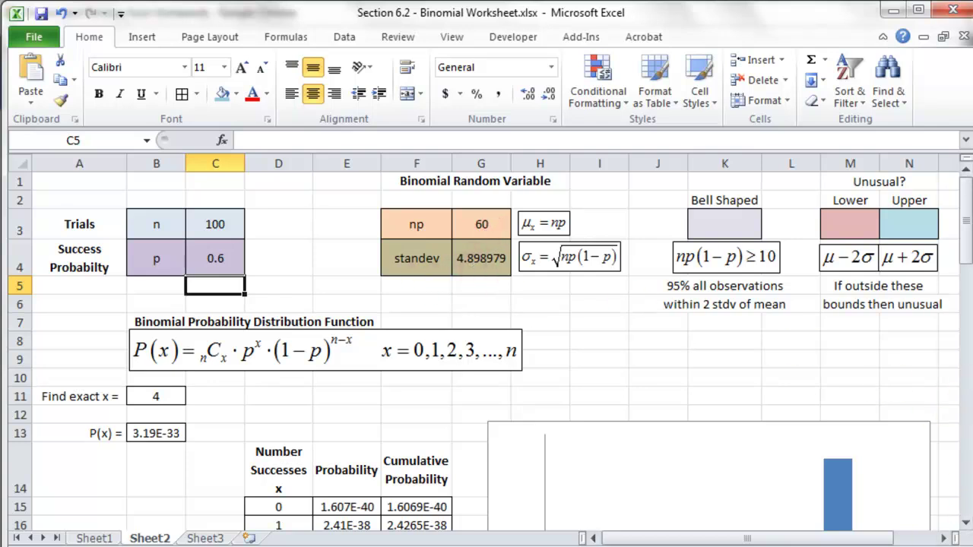
# Step: Switch to the Chrome homework window, read parts (a) to (c) of the smokers exercise, and return to the Excel worksheet
pyautogui.hotkey('alt', 'Tab')
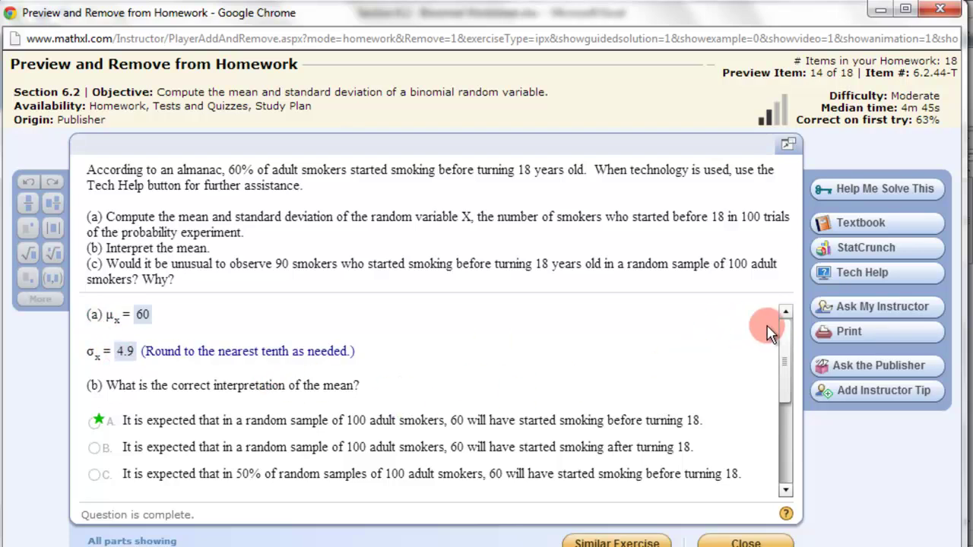
pyautogui.moveTo(788, 328); pyautogui.dragTo(786, 428)
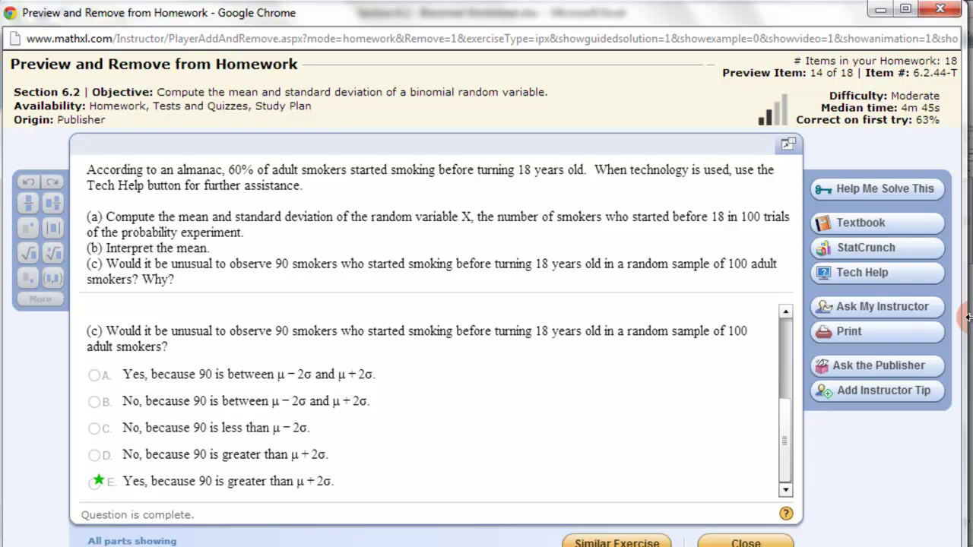
pyautogui.hotkey('alt', 'Tab')
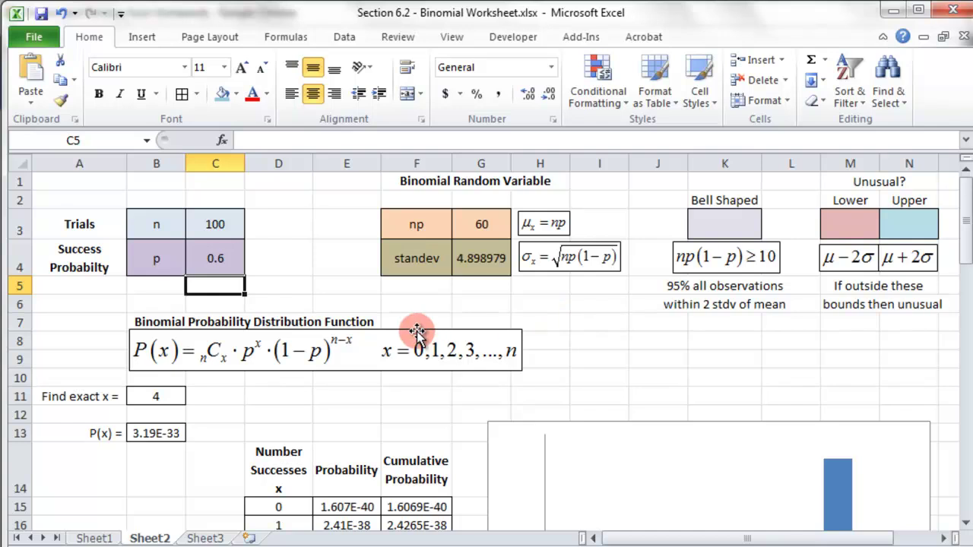
# Step: Enter the formula =G3*(1-C4) in the Bell Shaped cell K3 to evaluate np(1-p)
pyautogui.click(485, 227)
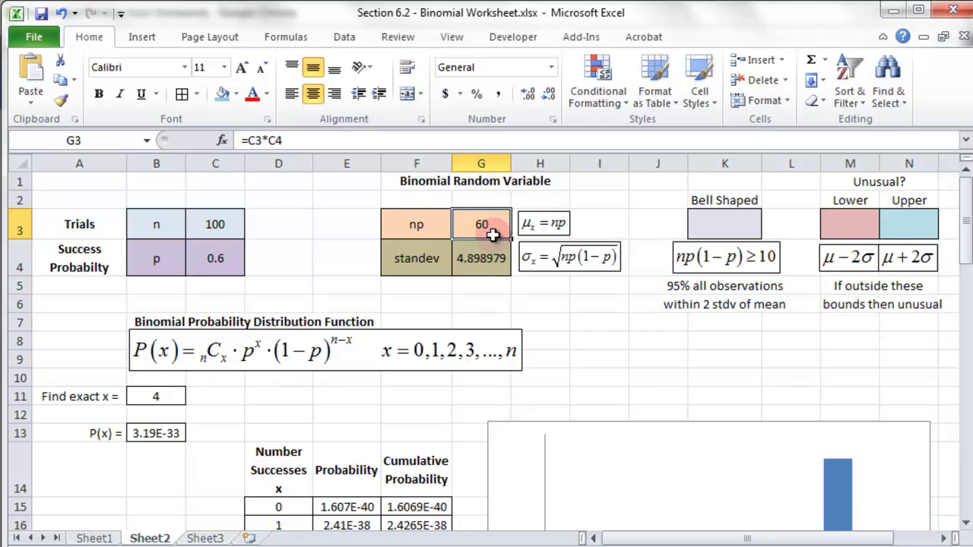
pyautogui.click(711, 258)
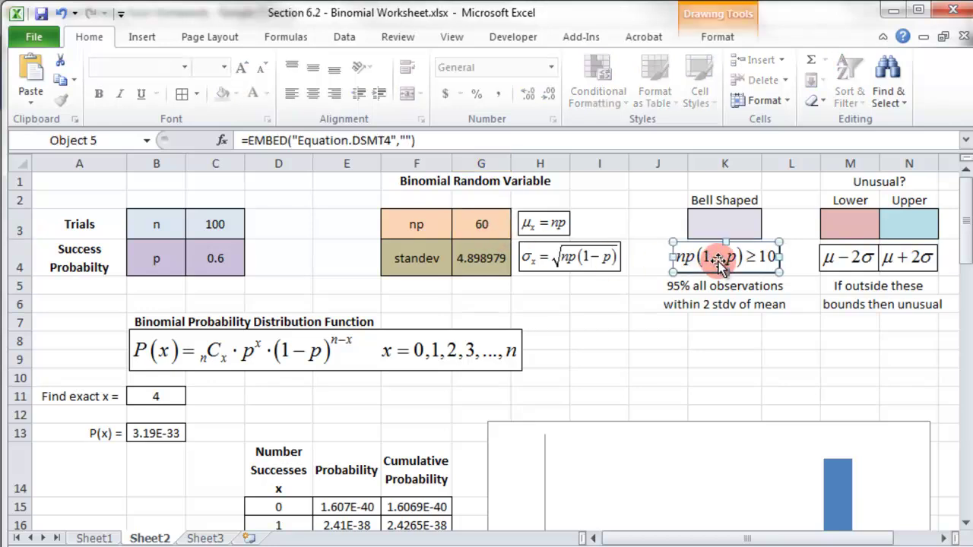
pyautogui.click(719, 353)
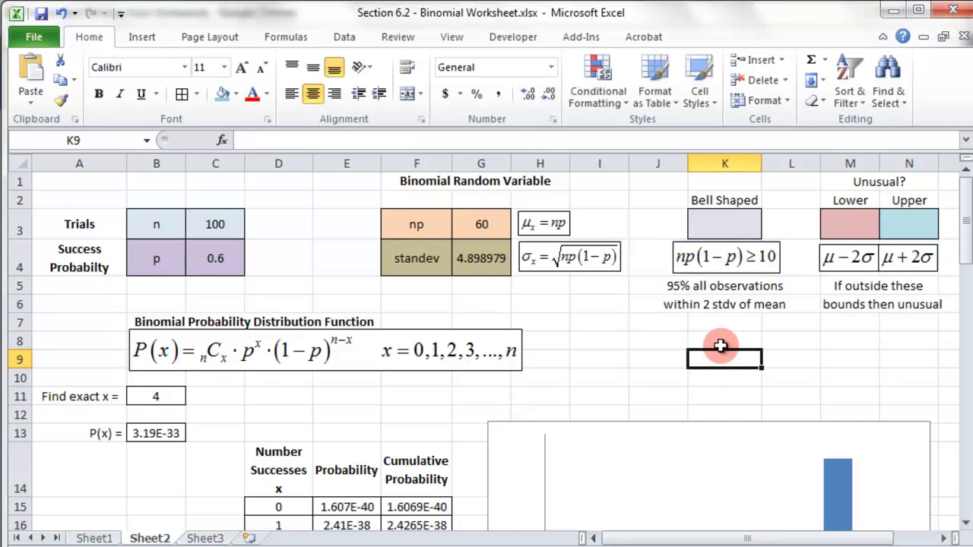
pyautogui.click(713, 257)
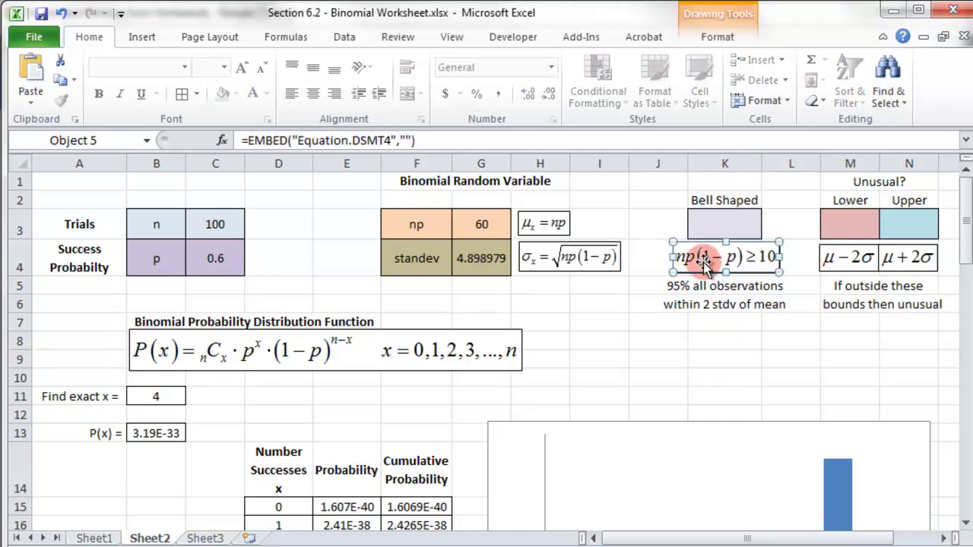
pyautogui.click(727, 230)
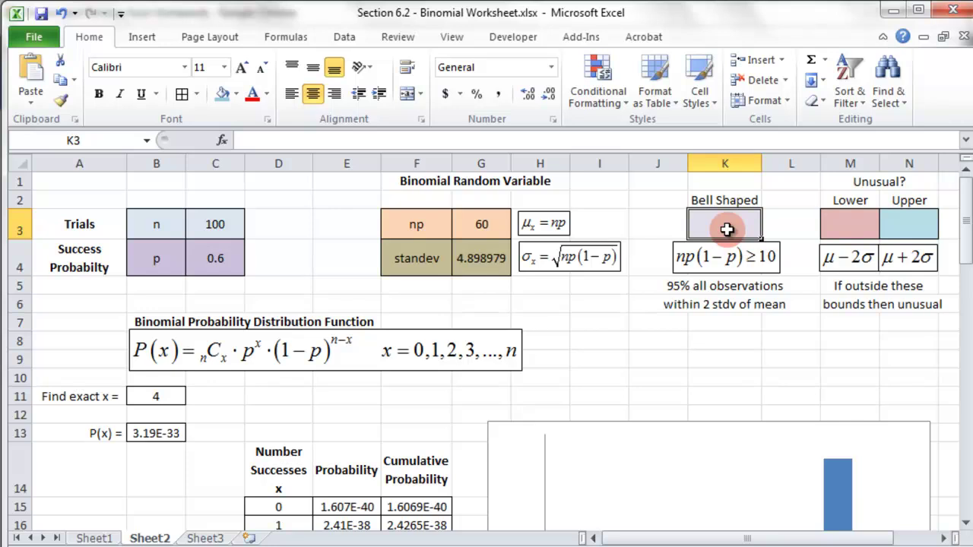
pyautogui.write('=')
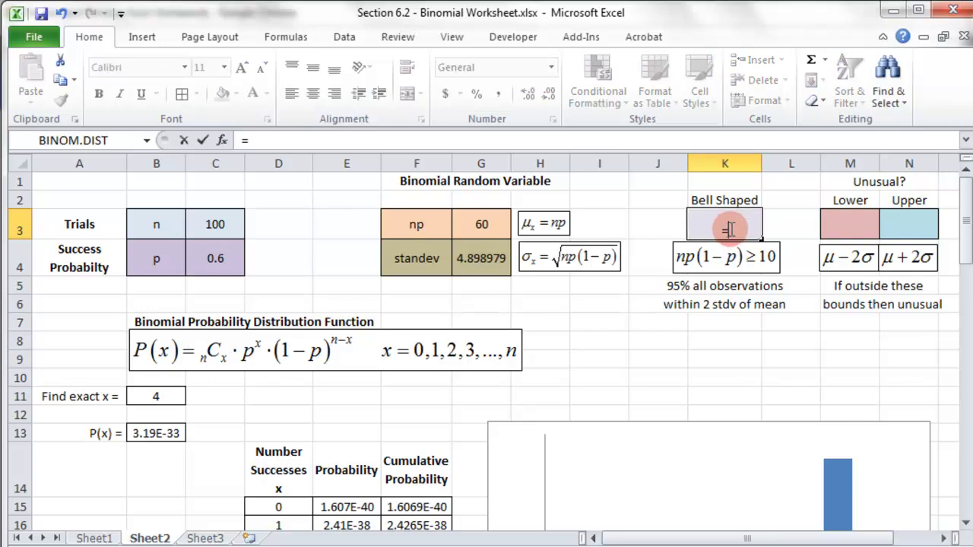
pyautogui.click(483, 221)
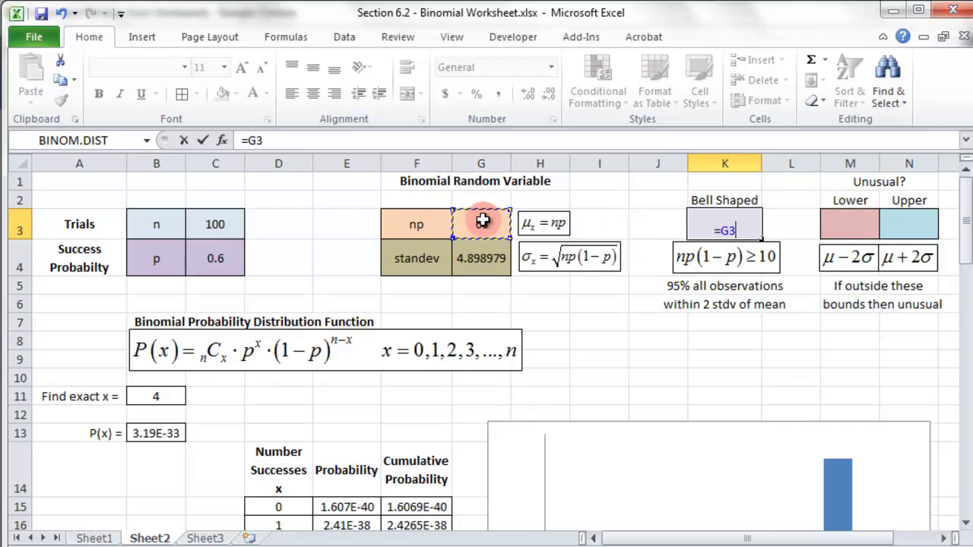
pyautogui.write('*')
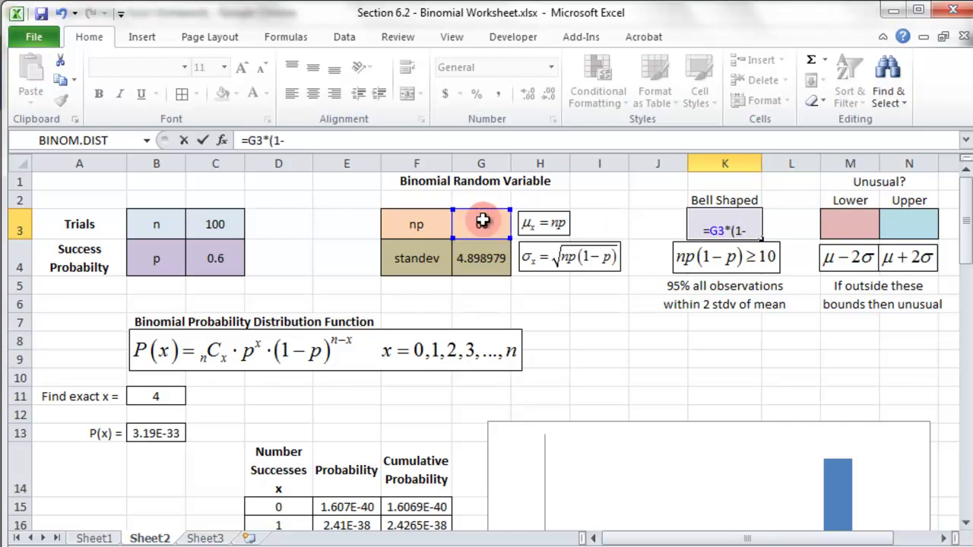
pyautogui.write('(1-')
pyautogui.click(216, 258)
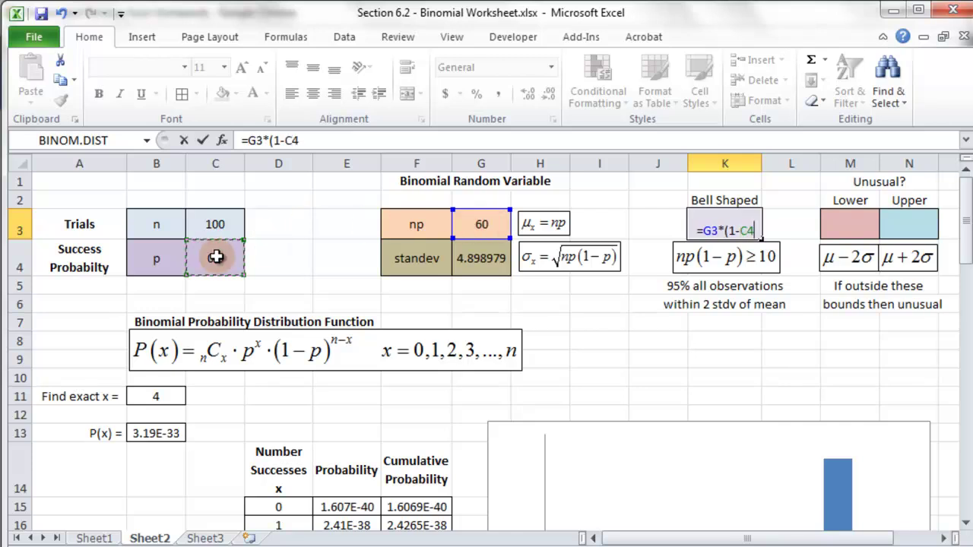
pyautogui.write(')')
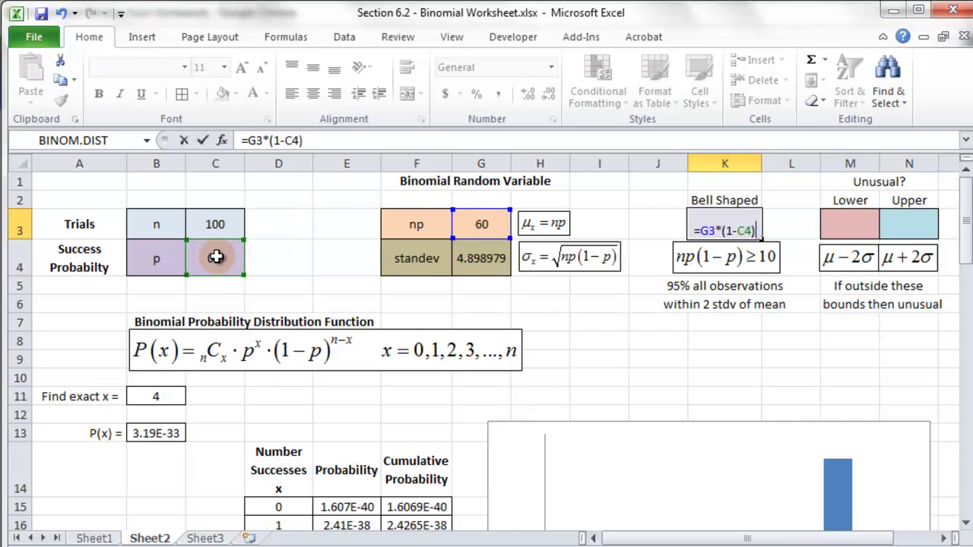
pyautogui.press('Return')
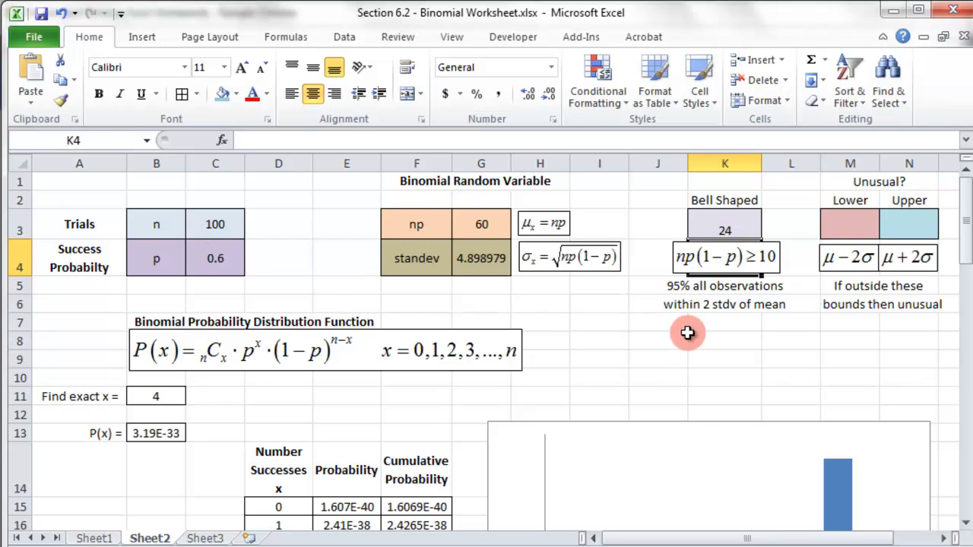
# Step: Middle-align the value in the Bell Shaped cell K3 vertically
pyautogui.click(729, 222)
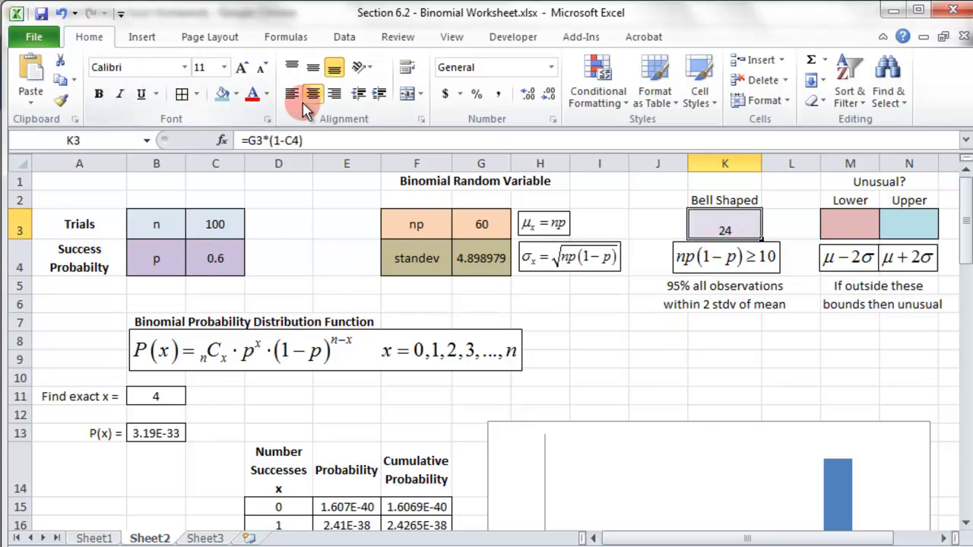
pyautogui.click(313, 67)
pyautogui.click(699, 353)
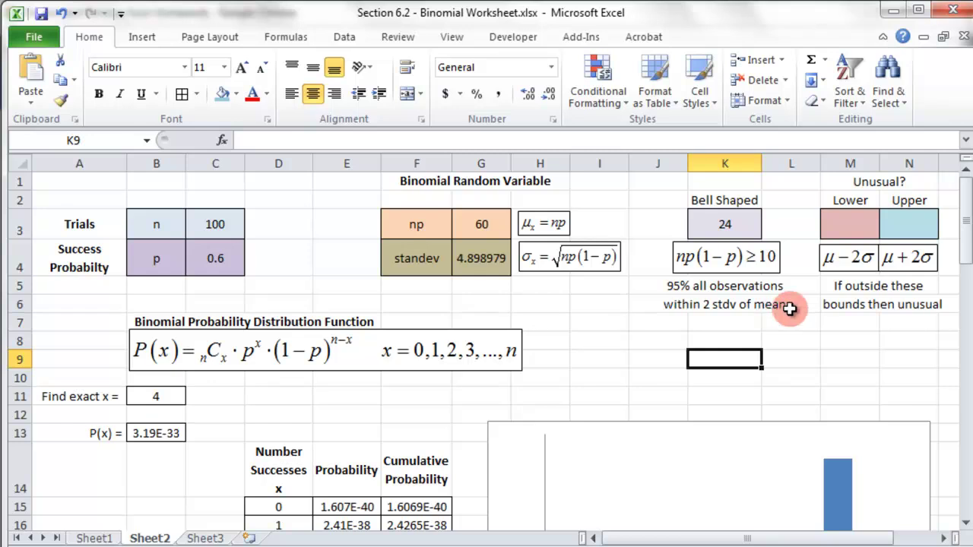
# Step: Enter the formula =G3-2*G4 in the Lower cell M3 for the lower bound of usual values
pyautogui.click(840, 220)
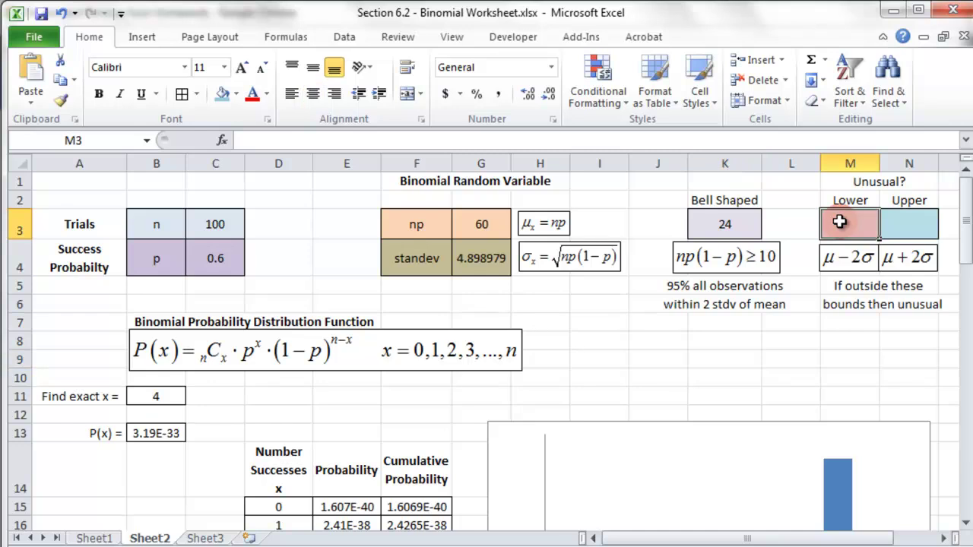
pyautogui.click(917, 224)
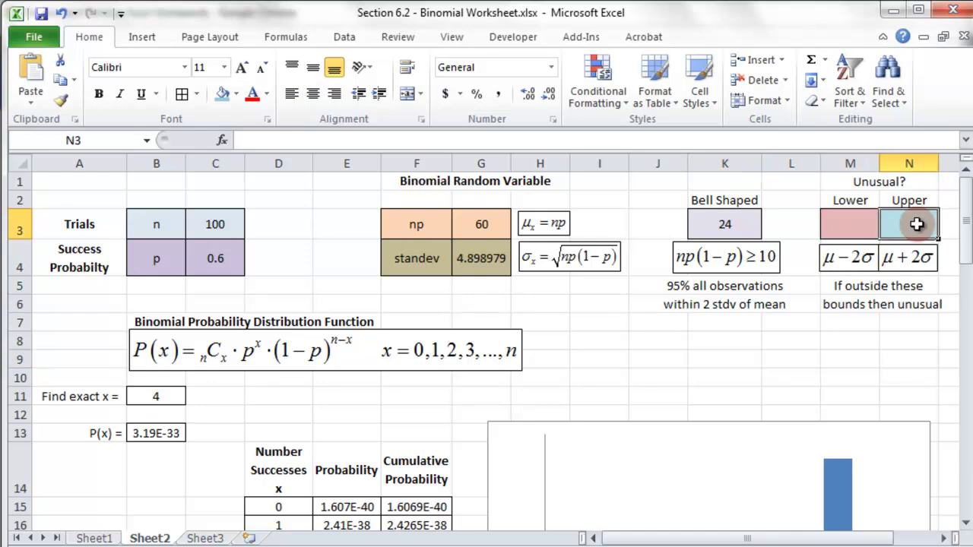
pyautogui.click(857, 222)
pyautogui.write('=')
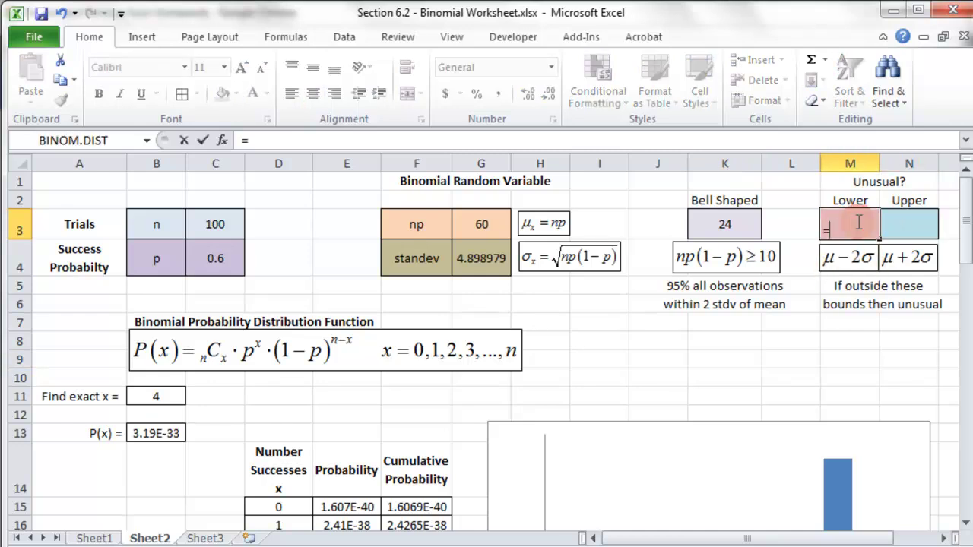
pyautogui.click(483, 222)
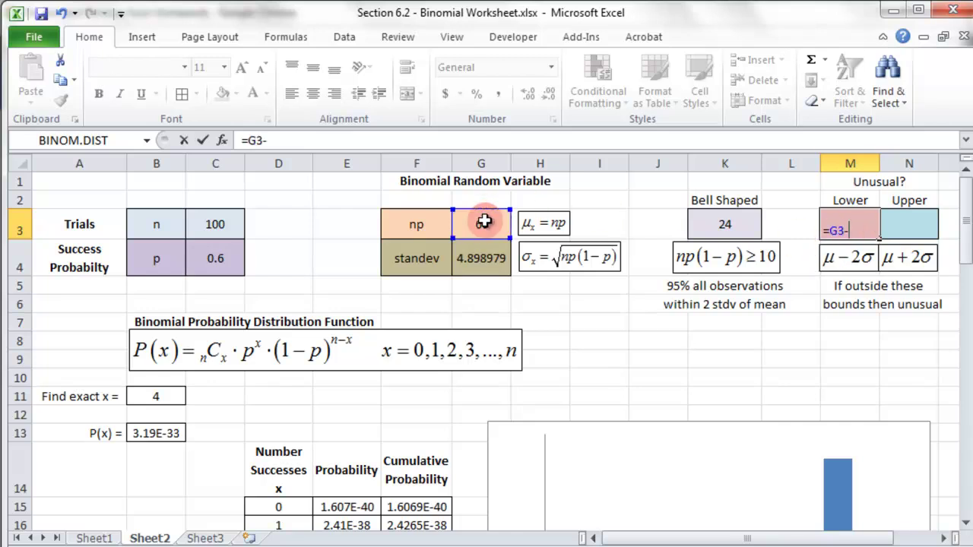
pyautogui.write('-2*')
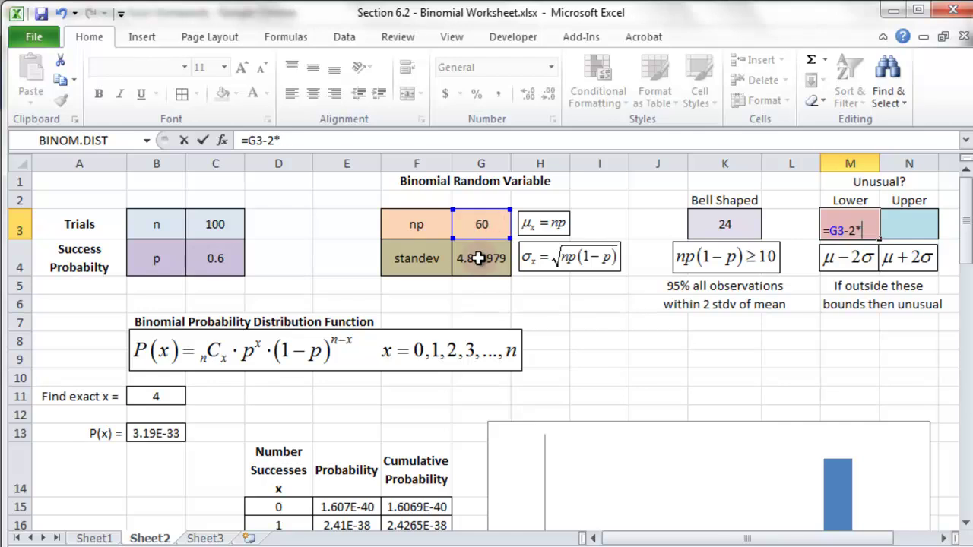
pyautogui.click(477, 259)
pyautogui.press('Return')
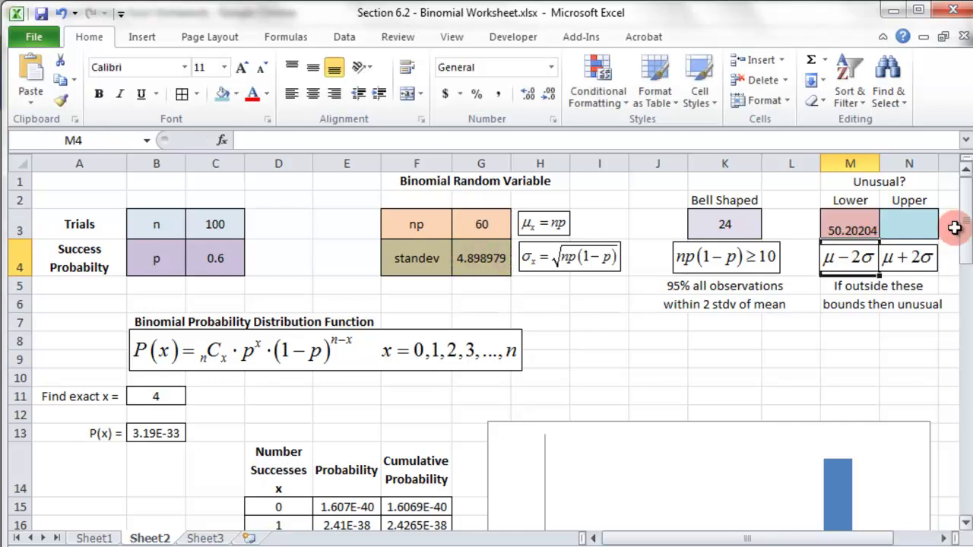
# Step: Enter the formula =G3+2*G4 in the Upper cell N3 for the upper bound of usual values
pyautogui.click(917, 222)
pyautogui.write('=')
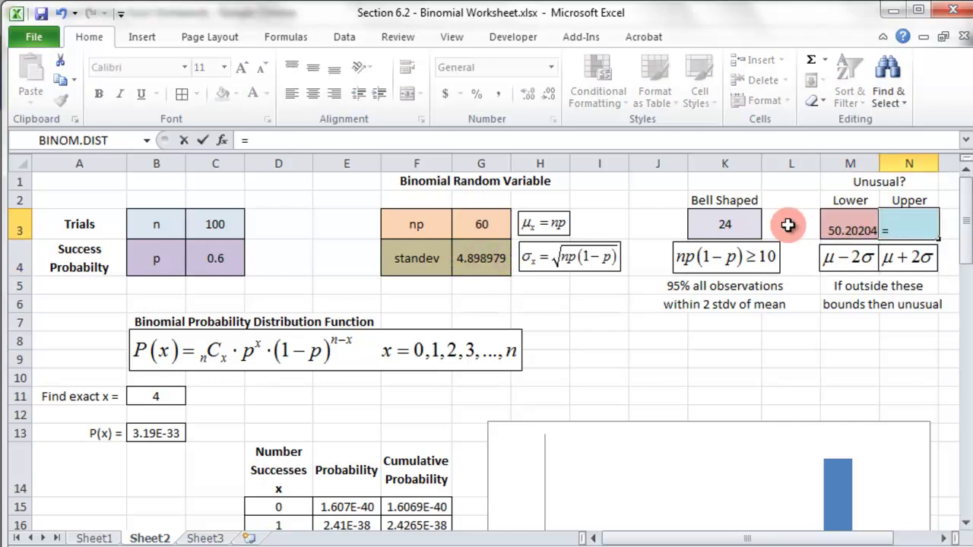
pyautogui.click(479, 221)
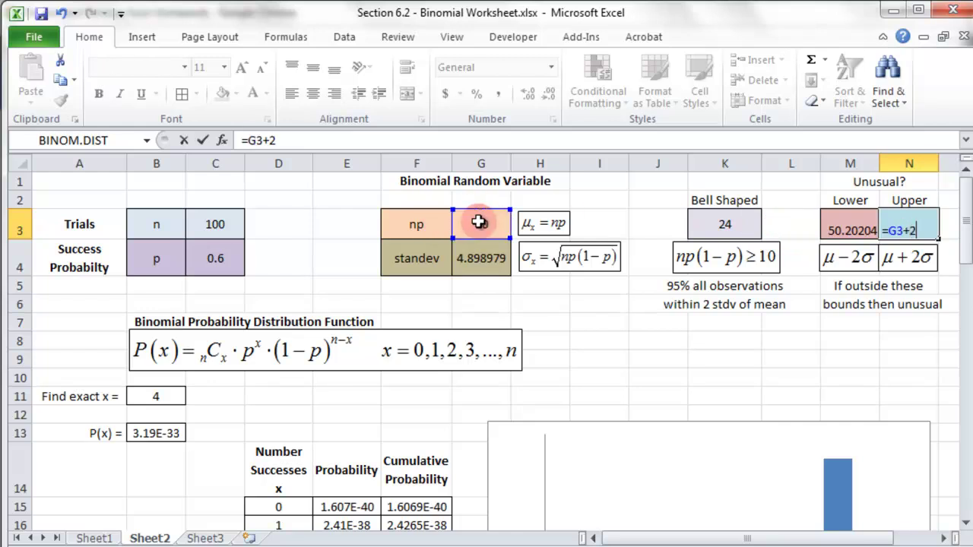
pyautogui.write('+2*')
pyautogui.click(473, 256)
pyautogui.press('Return')
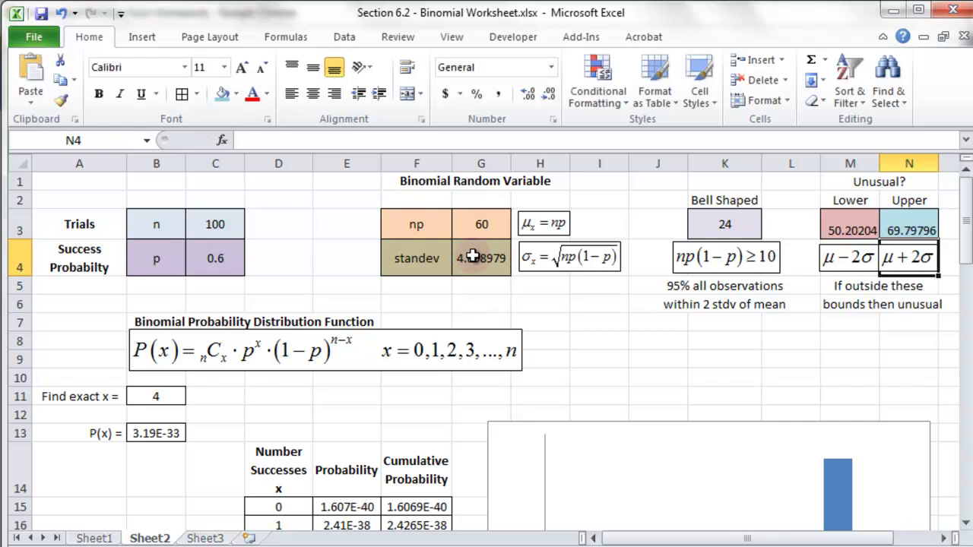
# Step: Middle-align the lower and upper bound values in cells M3:N3 vertically
pyautogui.moveTo(912, 228); pyautogui.dragTo(855, 225)
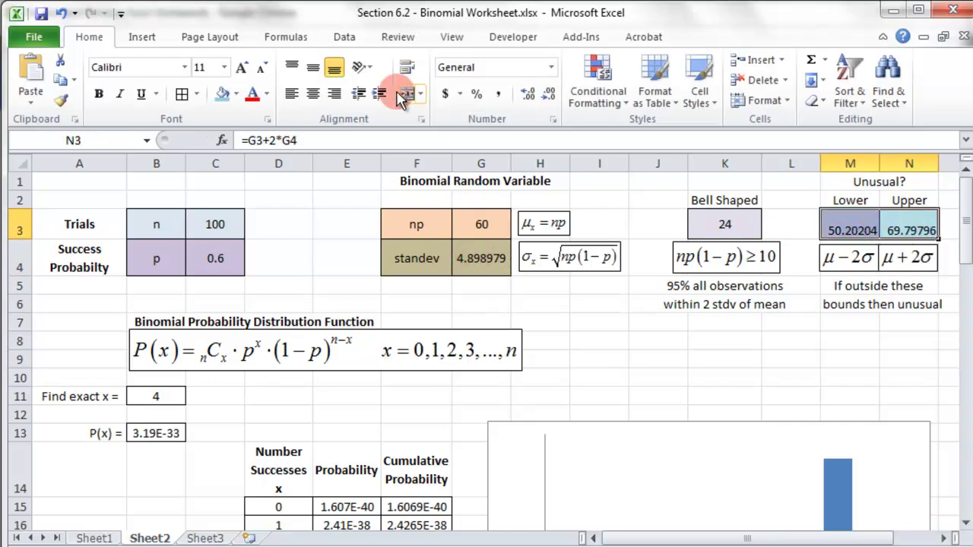
pyautogui.click(312, 67)
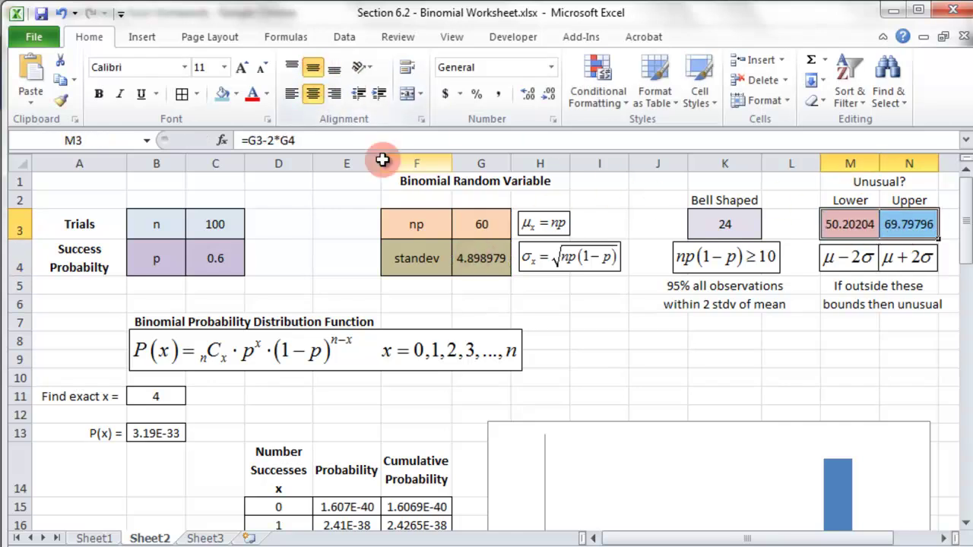
pyautogui.click(783, 346)
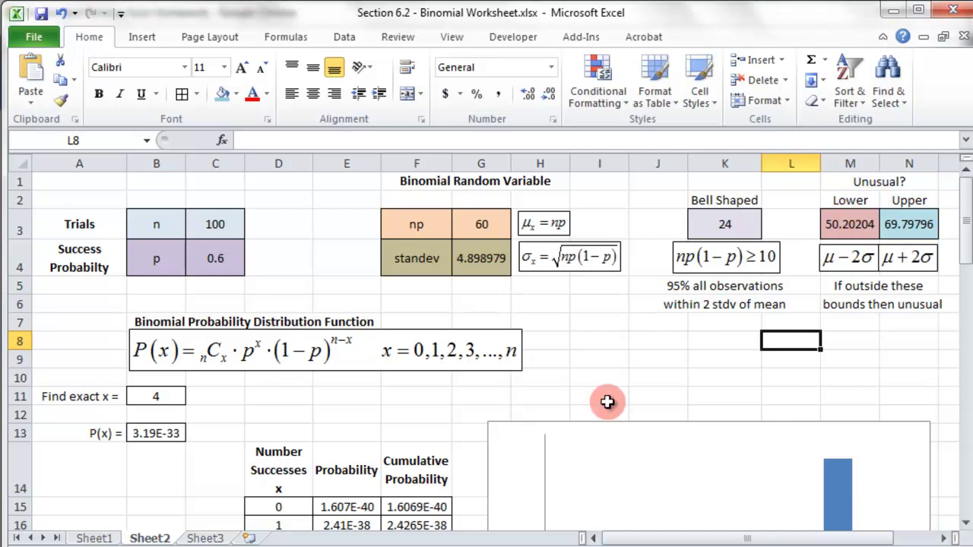
# Step: Compare the worksheet's lower and upper bounds with part (c) of the smokers exercise in Chrome, which asks about observing 90 smokers
pyautogui.click(406, 546)
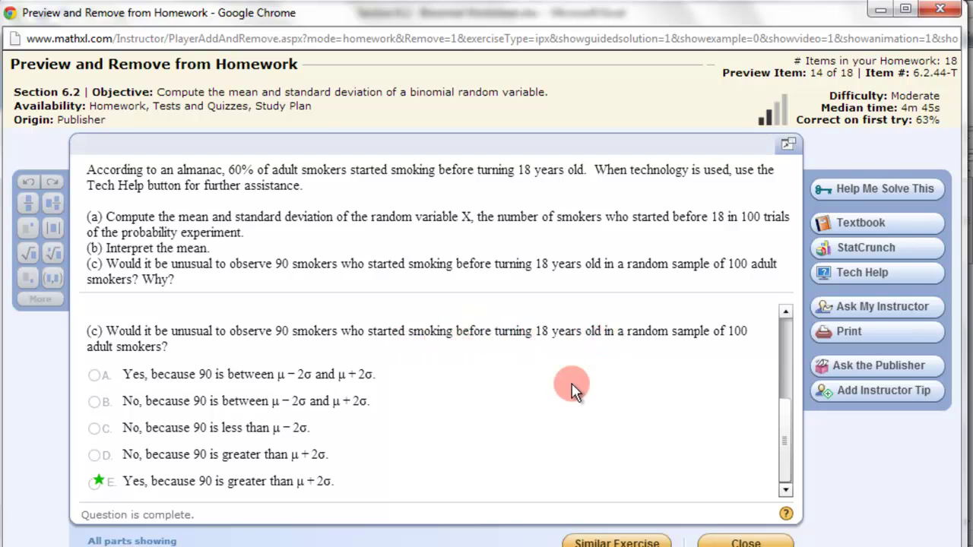
pyautogui.click(964, 304)
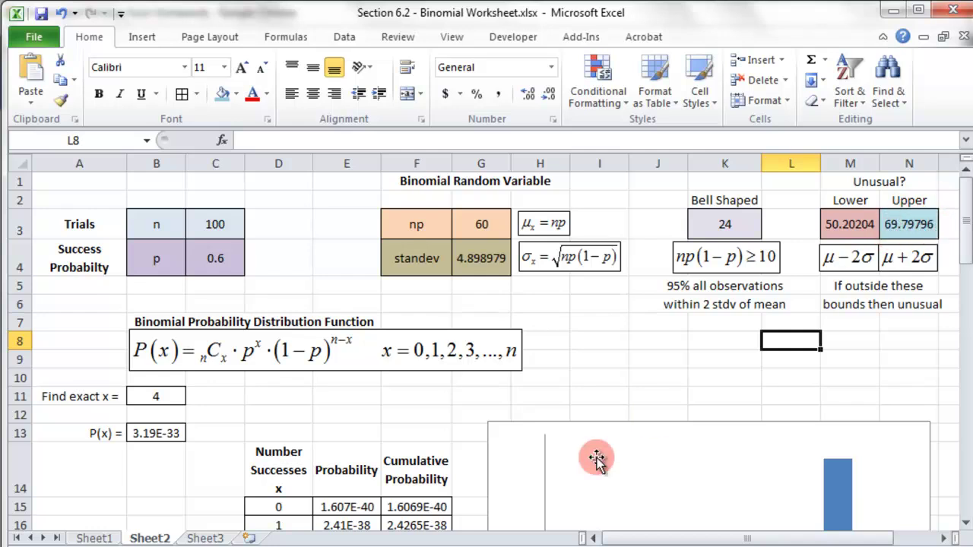
pyautogui.hotkey('alt', 'Tab')
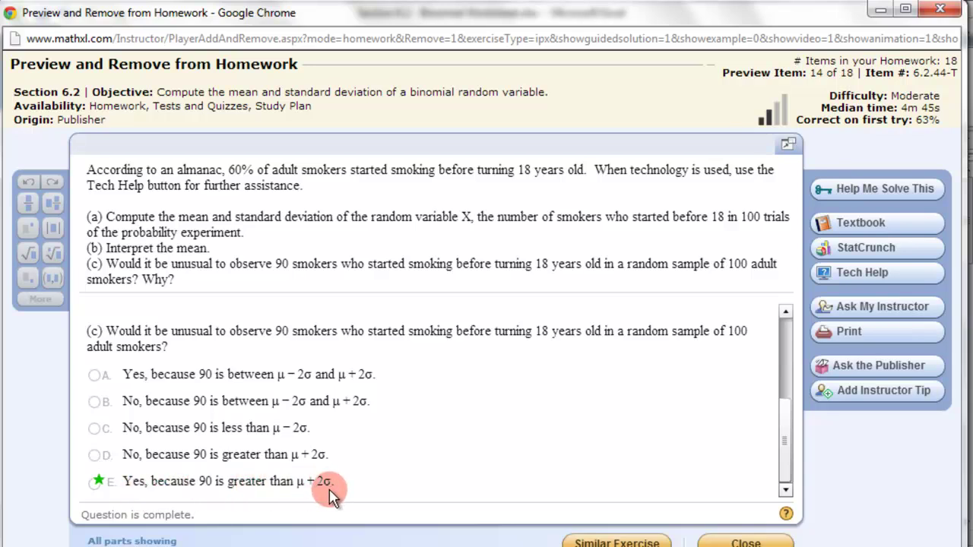
# Step: Switch to the Excel worksheet and examine how far the success probability table and its chart extend for 100 trials
pyautogui.hotkey('alt', 'Tab')
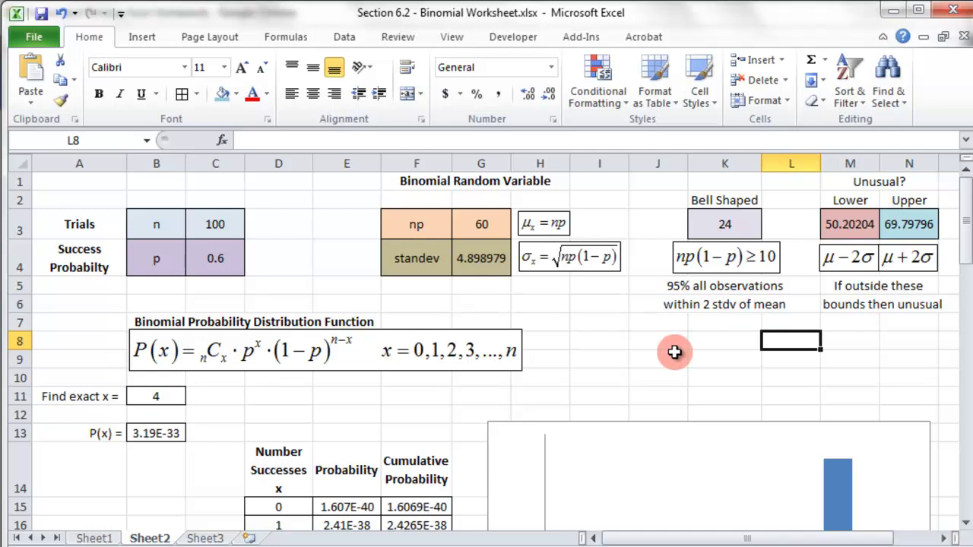
pyautogui.scroll(-2, 543, 406)
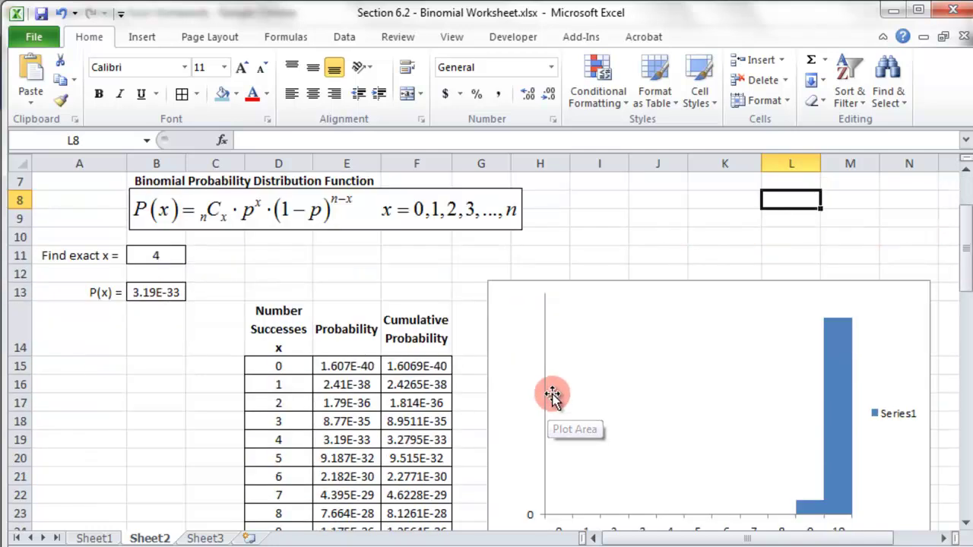
pyautogui.scroll(-7, 555, 391)
pyautogui.scroll(7, 555, 384)
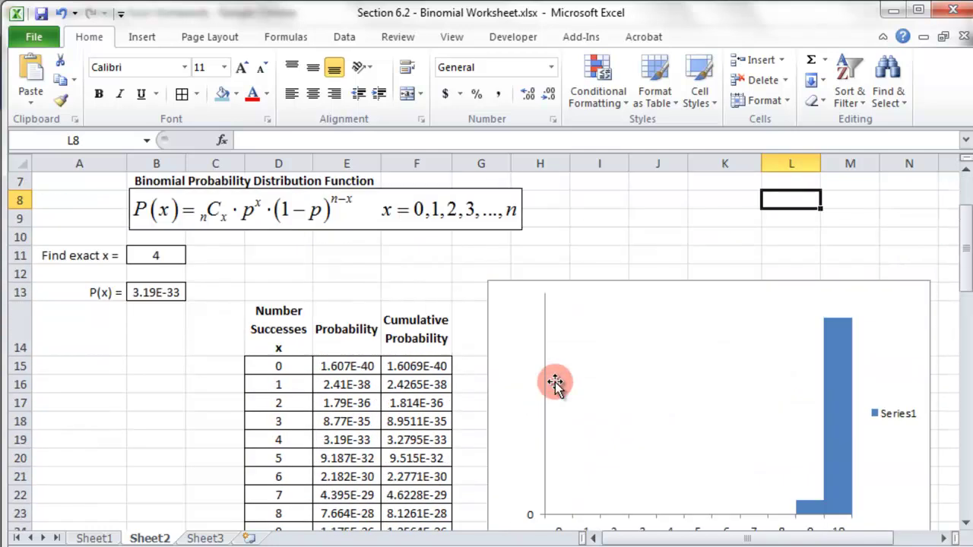
pyautogui.scroll(-12, 555, 384)
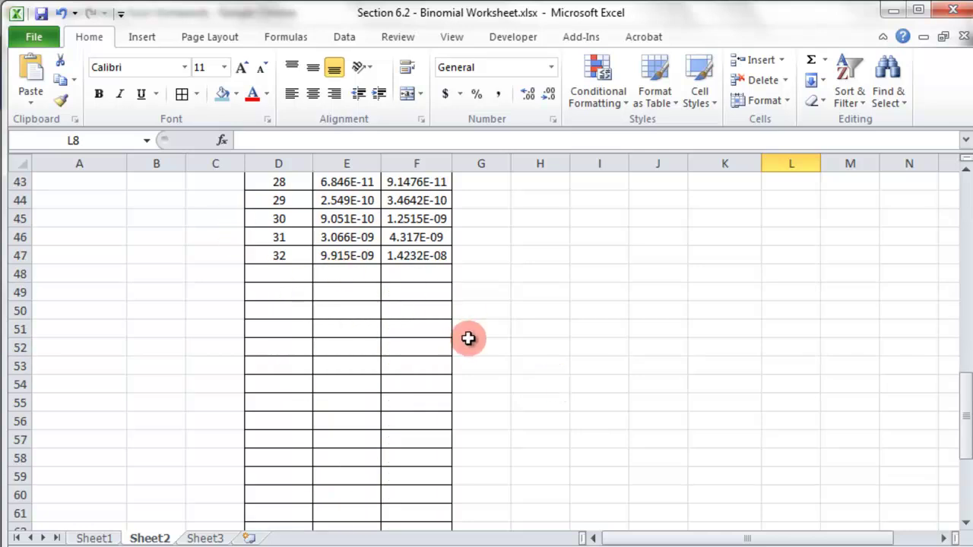
pyautogui.scroll(8, 469, 337)
pyautogui.scroll(4, 726, 289)
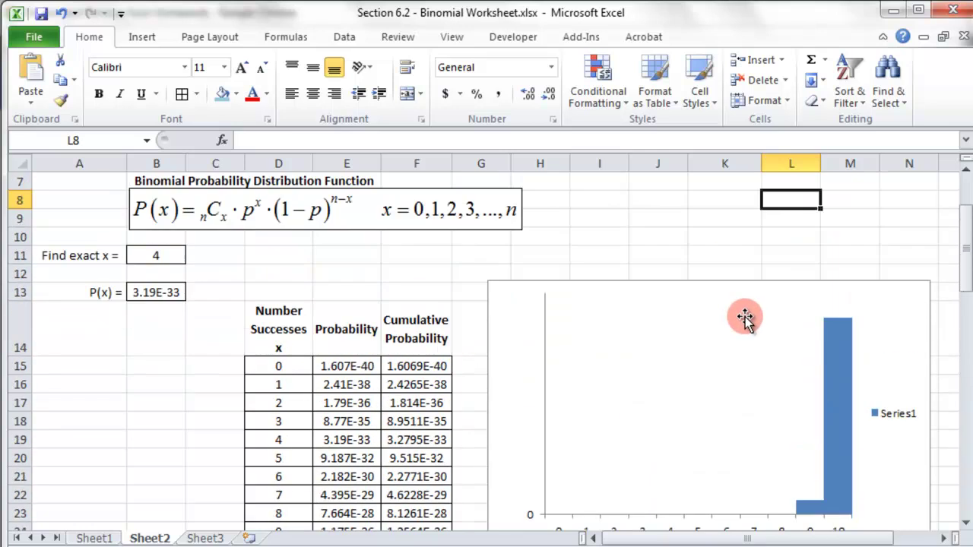
pyautogui.scroll(-1, 708, 388)
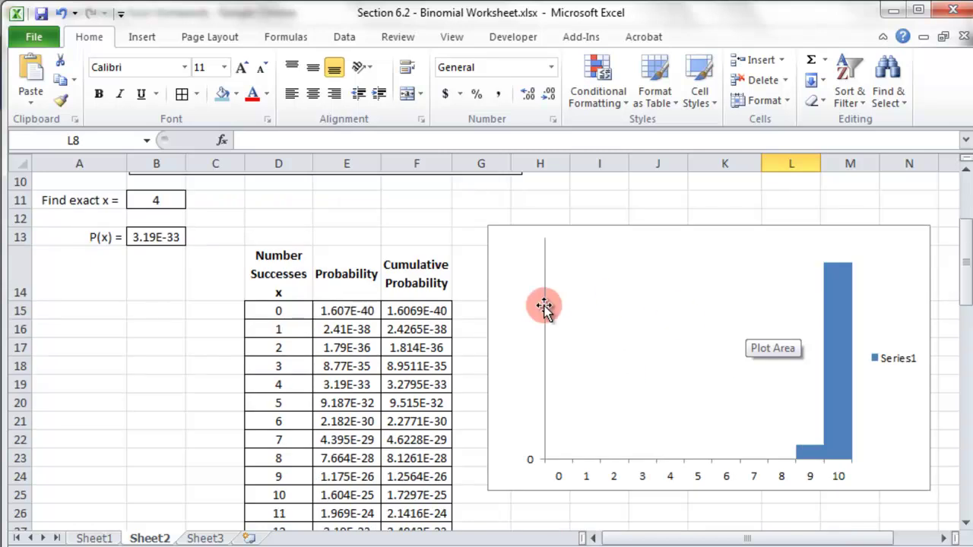
# Step: Extend the binomial probability chart's data range to plot the successes from 0 to 100, and examine where 90 falls
pyautogui.click(728, 304)
pyautogui.scroll(1, 727, 304)
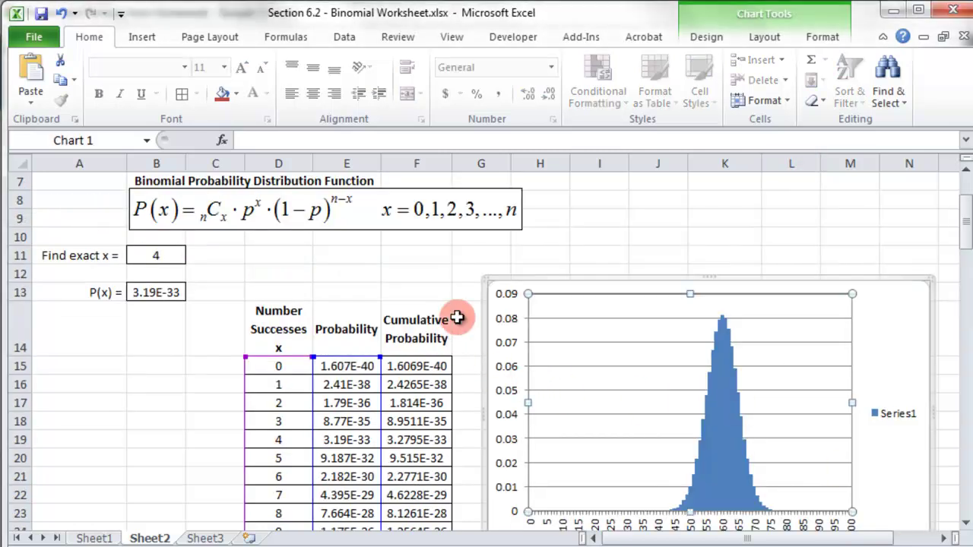
pyautogui.scroll(-3, 467, 358)
pyautogui.scroll(4, 335, 413)
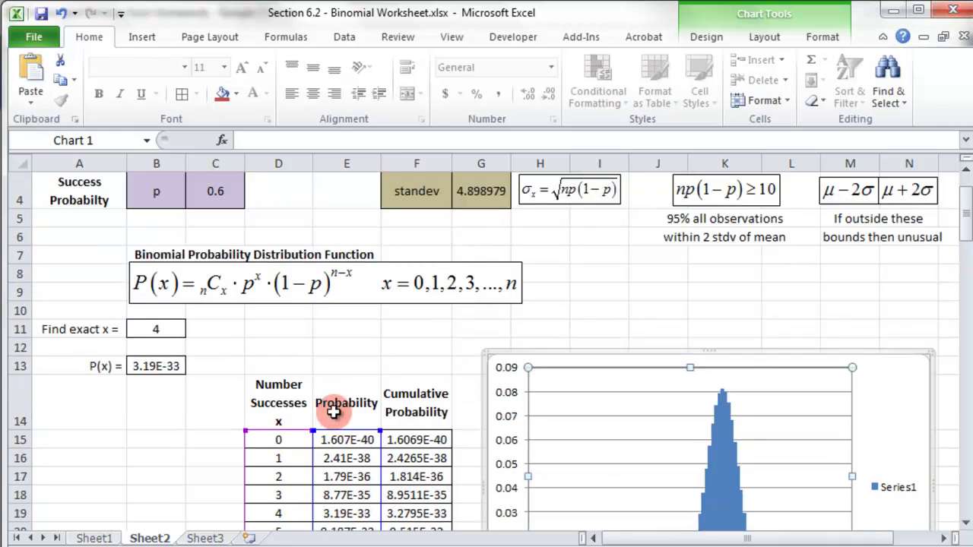
pyautogui.scroll(-1, 845, 305)
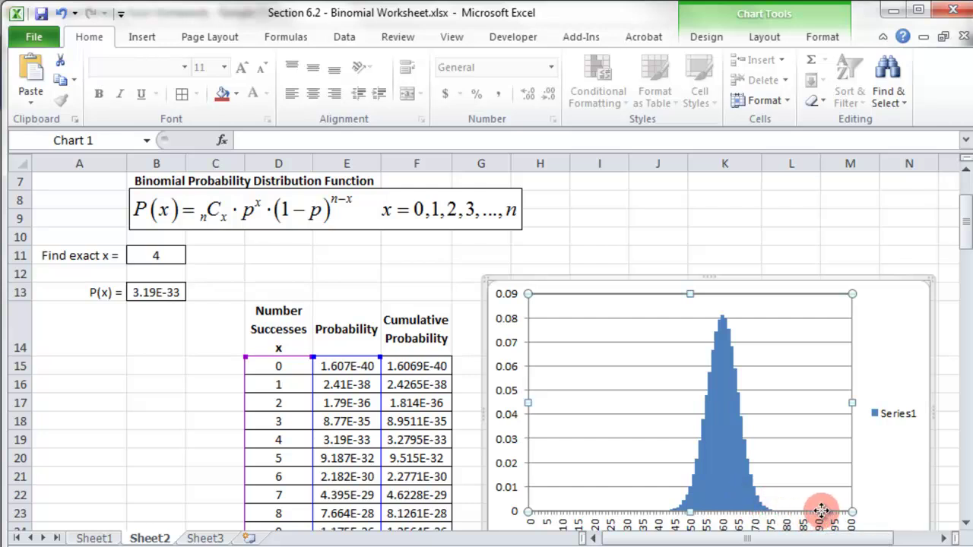
pyautogui.scroll(-1, 893, 444)
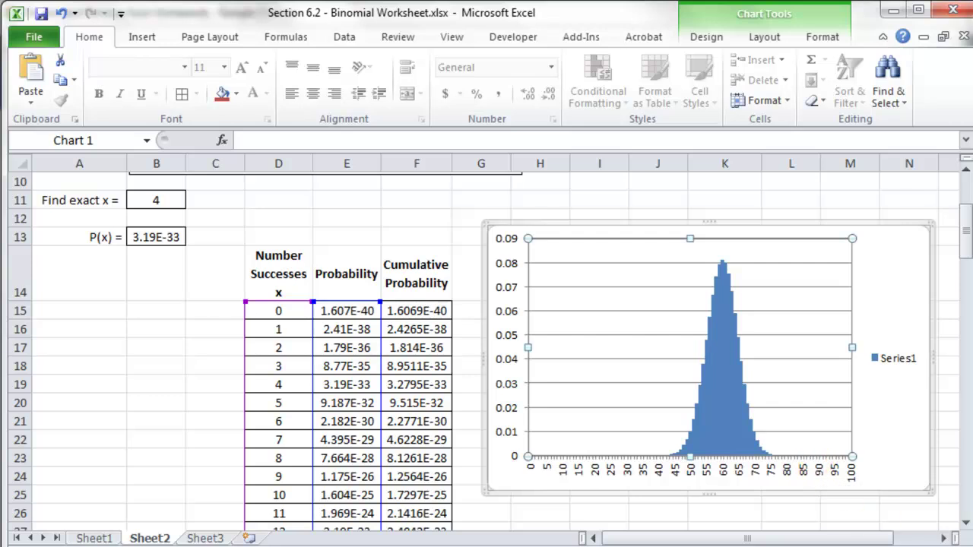
pyautogui.scroll(-1, 836, 471)
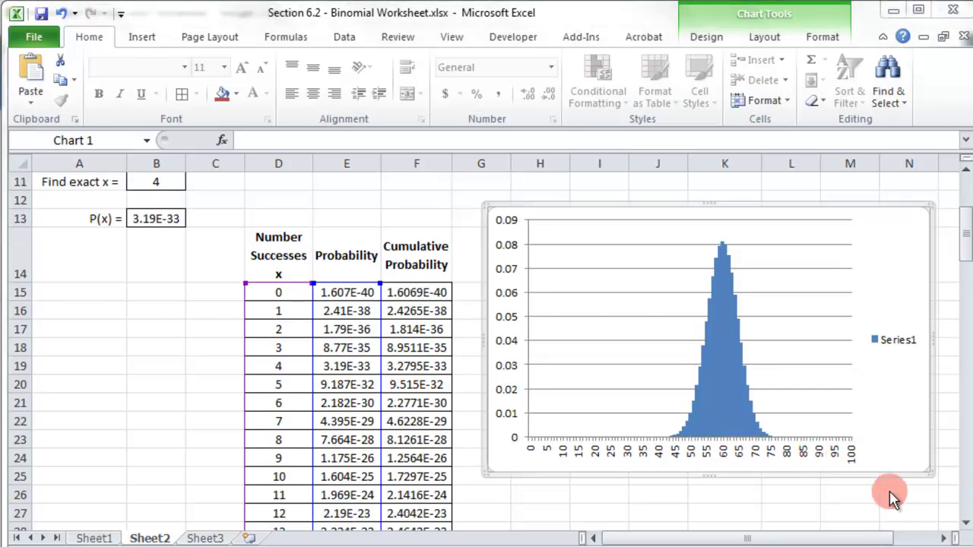